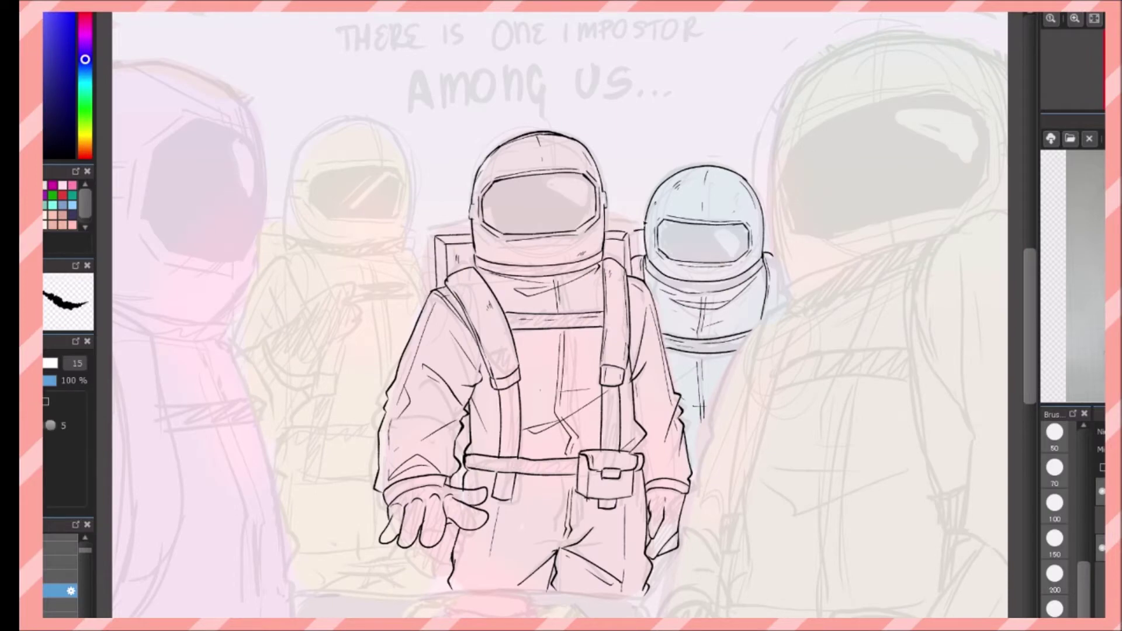
# - Ink the helmet, collar, near arm and torso outlines of the right foreground astronaut over the sketch
pyautogui.moveTo(1007, 69)
pyautogui.mouseDown()
pyautogui.moveTo(786, 286)
pyautogui.moveTo(914, 277)
pyautogui.mouseUp()
pyautogui.moveTo(789, 289)
pyautogui.mouseDown()
pyautogui.moveTo(926, 248)
pyautogui.moveTo(912, 328)
pyautogui.moveTo(911, 560)
pyautogui.mouseUp()
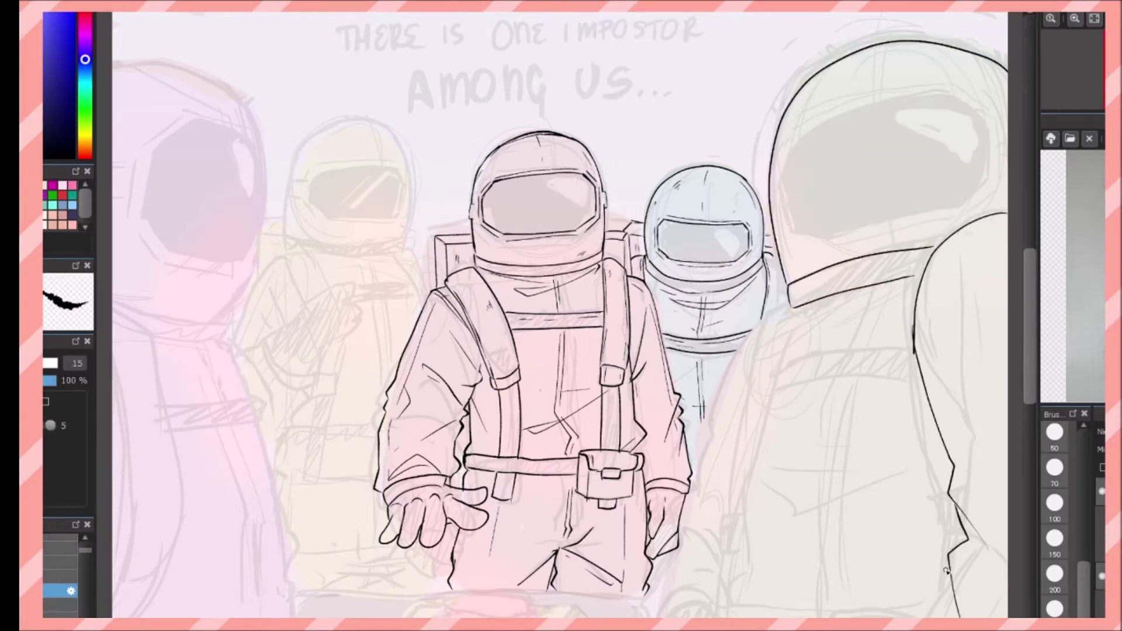
pyautogui.scroll(-1, 911, 327)
pyautogui.press('e')
pyautogui.moveTo(848, 351); pyautogui.dragTo(854, 394)
pyautogui.press('b')
pyautogui.moveTo(850, 245); pyautogui.dragTo(841, 523)
pyautogui.moveTo(751, 309); pyautogui.dragTo(701, 482)
# - Ink the double-lined visor frame on the right foreground astronaut's helmet, undoing the strokes that miss
pyautogui.moveTo(733, 196)
pyautogui.mouseDown()
pyautogui.moveTo(870, 170)
pyautogui.moveTo(737, 248)
pyautogui.mouseUp()
pyautogui.hotkey('ctrl', 'z')
pyautogui.hotkey('ctrl', 'z')
pyautogui.hotkey('ctrl', 'z')
pyautogui.hotkey('ctrl', 'z')
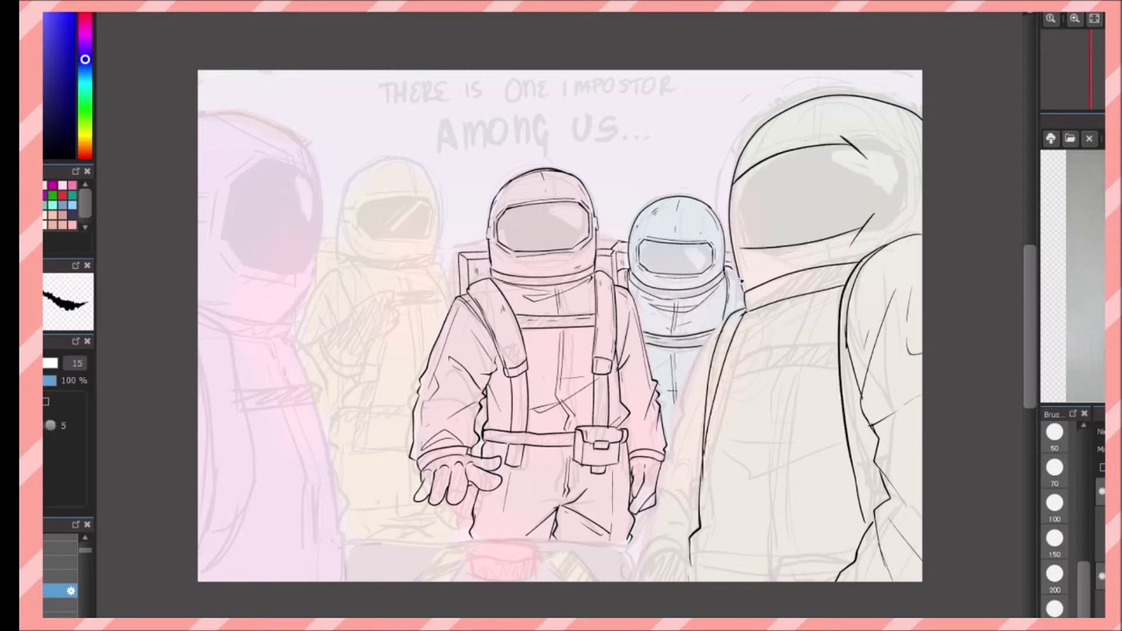
pyautogui.moveTo(738, 201); pyautogui.dragTo(755, 233)
pyautogui.moveTo(911, 195)
pyautogui.mouseDown()
pyautogui.moveTo(788, 143)
pyautogui.moveTo(751, 164)
pyautogui.mouseUp()
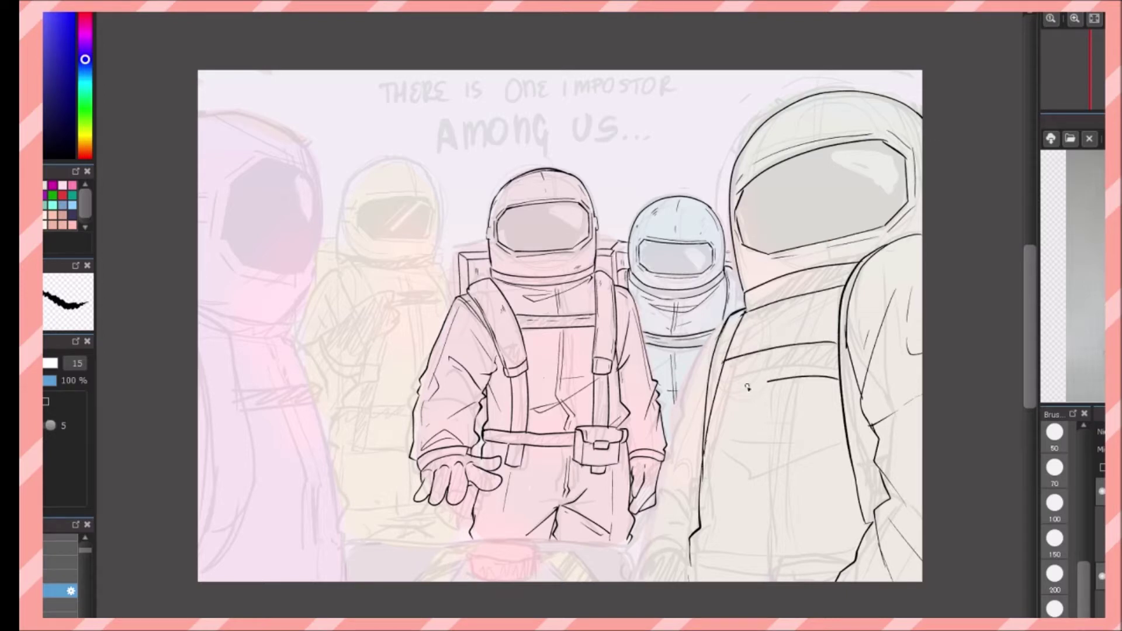
# - Ink the chest strap, collar folds and centre zipper line of the right foreground astronaut
pyautogui.moveTo(840, 350); pyautogui.dragTo(714, 383)
pyautogui.moveTo(836, 321); pyautogui.dragTo(768, 299)
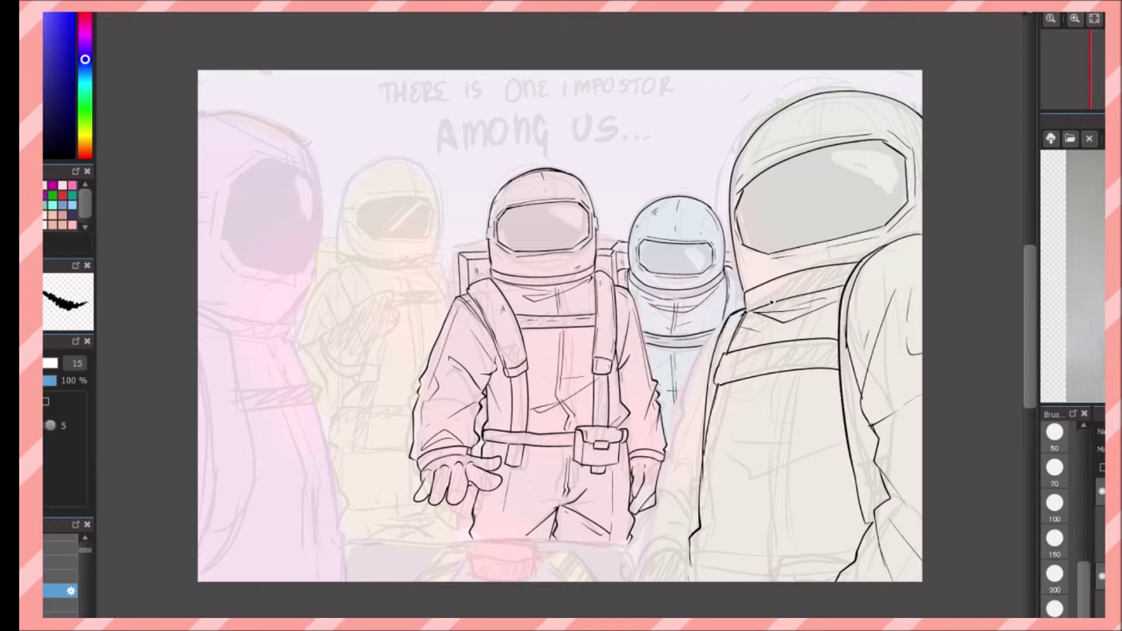
pyautogui.moveTo(800, 300); pyautogui.dragTo(792, 327)
pyautogui.moveTo(778, 377); pyautogui.dragTo(767, 581)
pyautogui.moveTo(774, 376); pyautogui.dragTo(755, 464)
# - Ink the right foreground astronaut's far sleeve and glove, and add fabric folds across the torso
pyautogui.moveTo(728, 319)
pyautogui.mouseDown()
pyautogui.moveTo(661, 461)
pyautogui.moveTo(625, 576)
pyautogui.mouseUp()
pyautogui.moveTo(724, 520); pyautogui.dragTo(851, 559)
pyautogui.moveTo(771, 466); pyautogui.dragTo(846, 489)
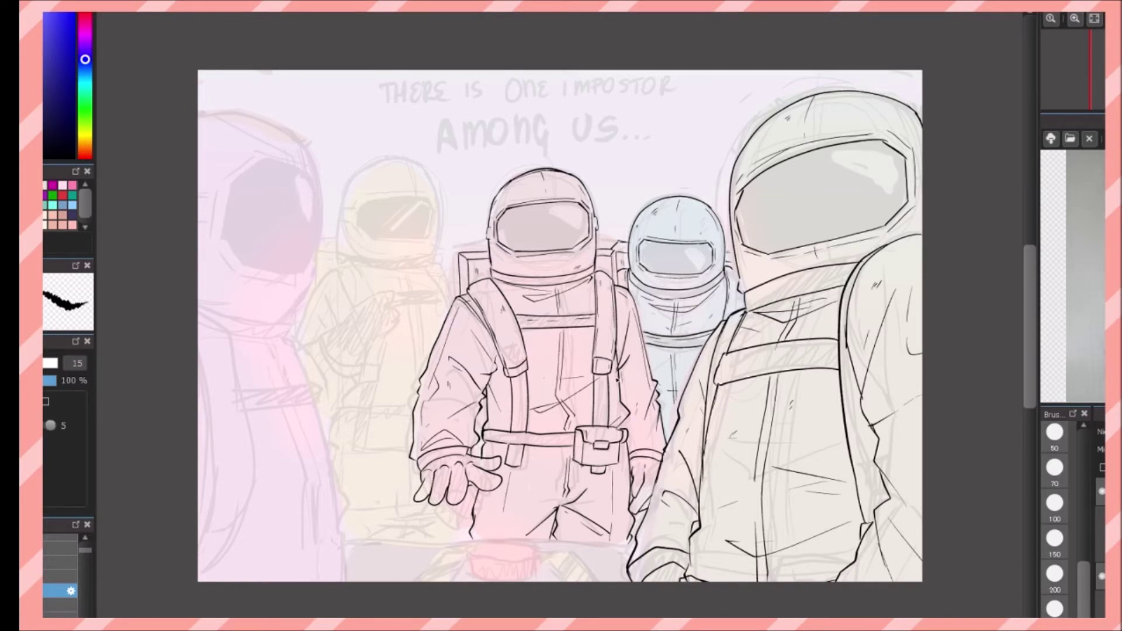
# - Ink the loose strap ends hanging below the belt of the central astronaut
pyautogui.moveTo(510, 458); pyautogui.dragTo(515, 518)
pyautogui.moveTo(604, 465); pyautogui.dragTo(602, 525)
pyautogui.moveTo(597, 445); pyautogui.dragTo(595, 524)
pyautogui.moveTo(592, 474); pyautogui.dragTo(592, 504)
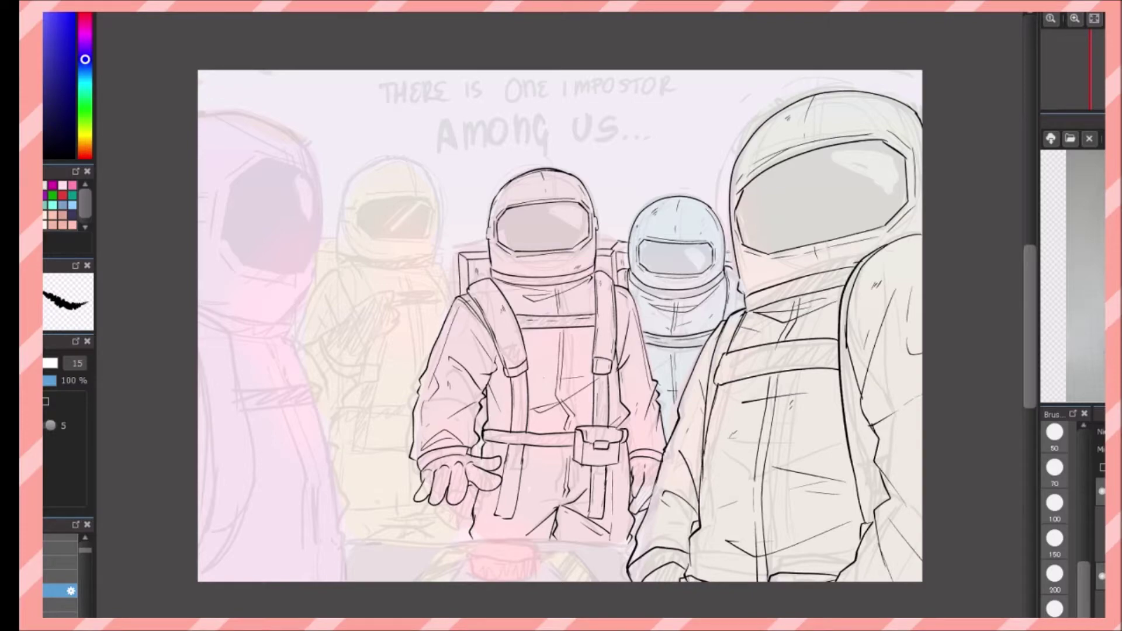
# - Ink the helmet, collar and angular visor frame of the left foreground astronaut, erasing overshooting lines
pyautogui.scroll(5, 538, 155)
pyautogui.moveTo(494, 94)
pyautogui.mouseDown()
pyautogui.moveTo(668, 518)
pyautogui.moveTo(492, 476)
pyautogui.mouseUp()
pyautogui.moveTo(732, 248)
pyautogui.mouseDown()
pyautogui.moveTo(719, 457)
pyautogui.moveTo(724, 450)
pyautogui.mouseUp()
pyautogui.press('e')
pyautogui.press('b')
pyautogui.moveTo(587, 221); pyautogui.dragTo(729, 228)
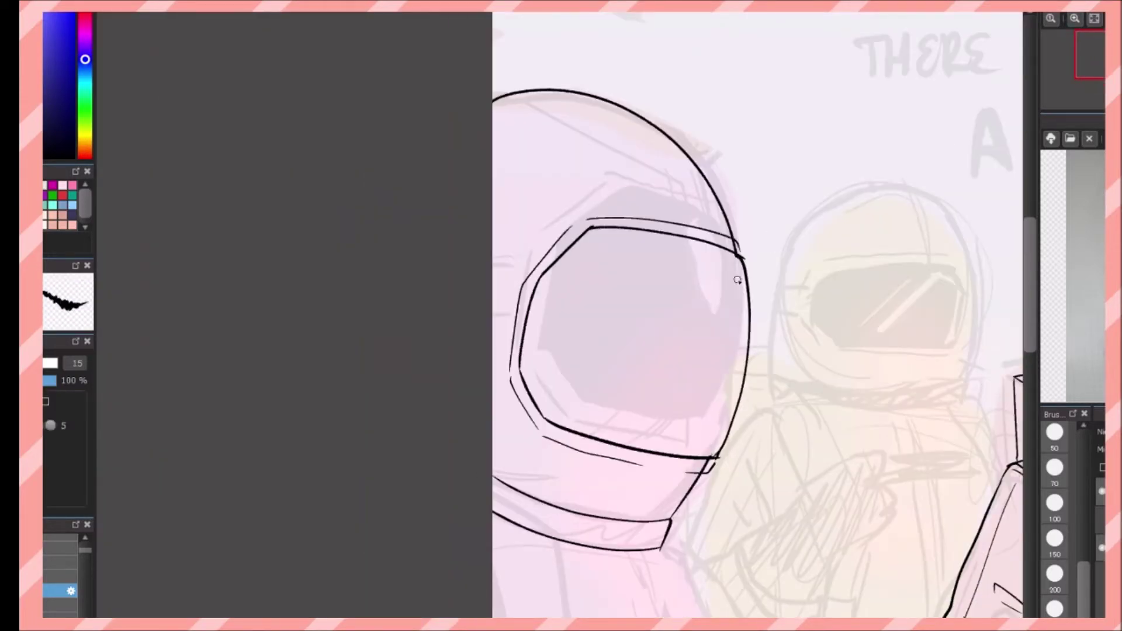
pyautogui.press('e')
pyautogui.scroll(-5, 727, 227)
pyautogui.press('b')
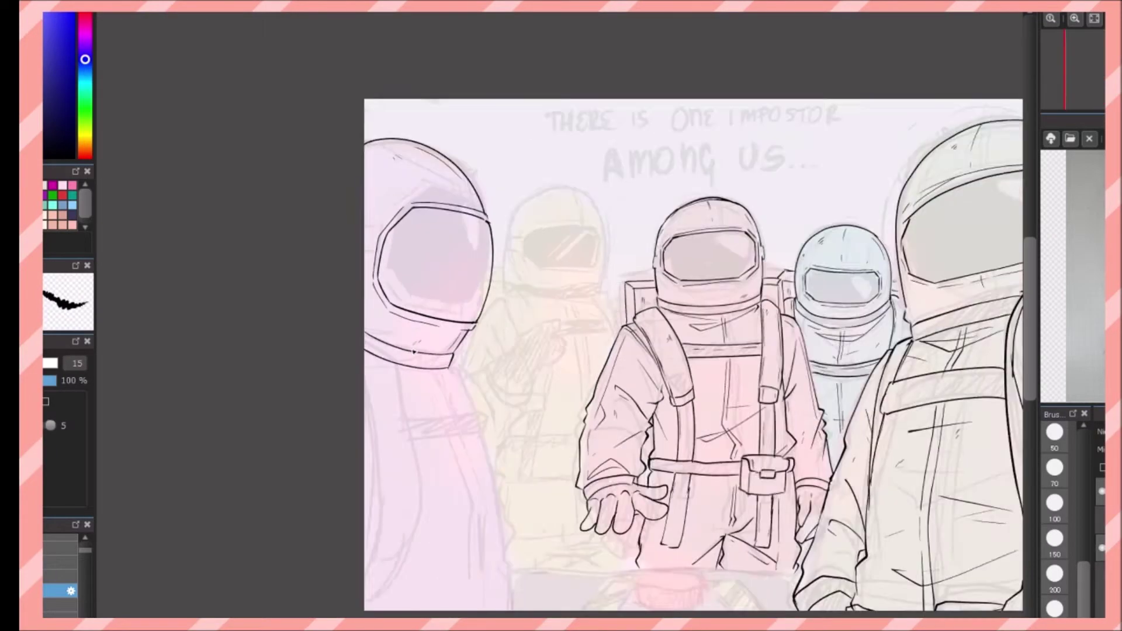
# - Ink the near arm and far shoulder outlines of the left foreground astronaut
pyautogui.scroll(4, 626, 315)
pyautogui.moveTo(474, 209); pyautogui.dragTo(473, 548)
pyautogui.moveTo(587, 237); pyautogui.dragTo(651, 416)
pyautogui.moveTo(606, 257); pyautogui.dragTo(650, 416)
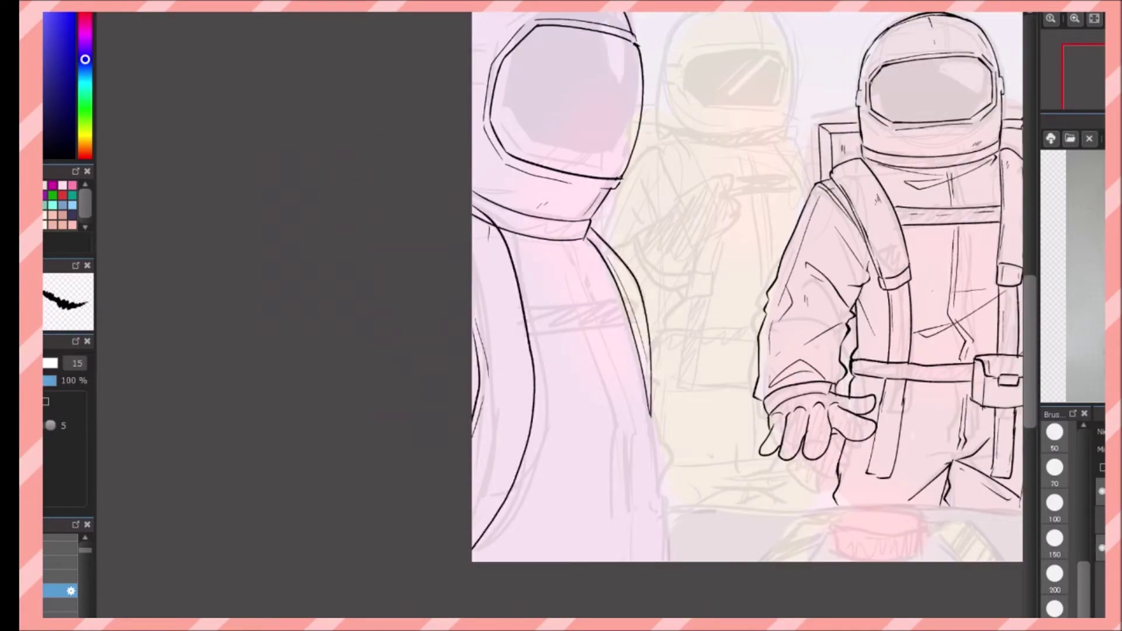
# - Ink the left foreground astronaut's neck band, chest strap, zipper, far sleeve and lower torso folds
pyautogui.moveTo(512, 251); pyautogui.dragTo(586, 260)
pyautogui.moveTo(534, 512); pyautogui.dragTo(680, 502)
pyautogui.moveTo(650, 412); pyautogui.dragTo(701, 520)
pyautogui.moveTo(569, 266); pyautogui.dragTo(642, 491)
pyautogui.moveTo(652, 356); pyautogui.dragTo(671, 456)
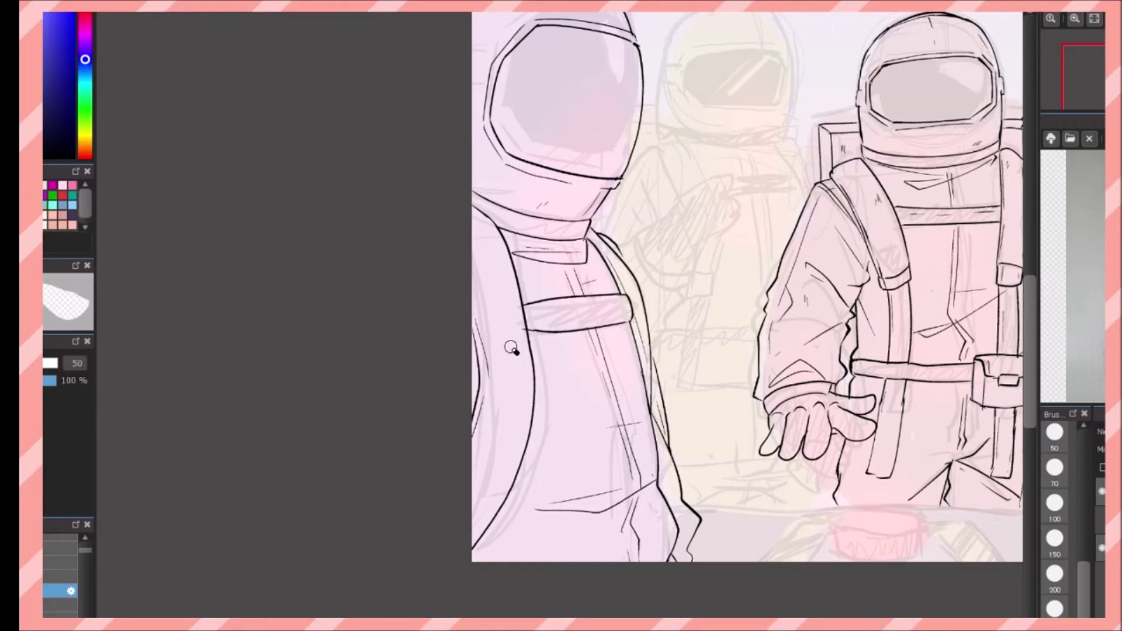
# - Ink the helmet, visor frame and collar of the yellow astronaut in the back row
pyautogui.scroll(-3, 622, 298)
pyautogui.scroll(3, 526, 327)
pyautogui.scroll(5, 478, 426)
pyautogui.hscroll(-5, 478, 426)
pyautogui.moveTo(672, 181)
pyautogui.mouseDown()
pyautogui.moveTo(710, 392)
pyautogui.moveTo(466, 380)
pyautogui.mouseUp()
pyautogui.hotkey('ctrl', 'z')
pyautogui.moveTo(707, 403)
pyautogui.mouseDown()
pyautogui.moveTo(465, 381)
pyautogui.moveTo(707, 400)
pyautogui.mouseUp()
pyautogui.moveTo(455, 423); pyautogui.dragTo(704, 420)
pyautogui.moveTo(681, 254)
pyautogui.mouseDown()
pyautogui.moveTo(471, 298)
pyautogui.moveTo(698, 351)
pyautogui.mouseUp()
# - Ink the yellow astronaut's bent arm with its glove raised to the shoulder strap
pyautogui.scroll(-3, 526, 327)
pyautogui.moveTo(500, 333)
pyautogui.mouseDown()
pyautogui.moveTo(533, 391)
pyautogui.moveTo(581, 377)
pyautogui.moveTo(549, 444)
pyautogui.moveTo(563, 480)
pyautogui.mouseUp()
pyautogui.moveTo(496, 345); pyautogui.dragTo(461, 426)
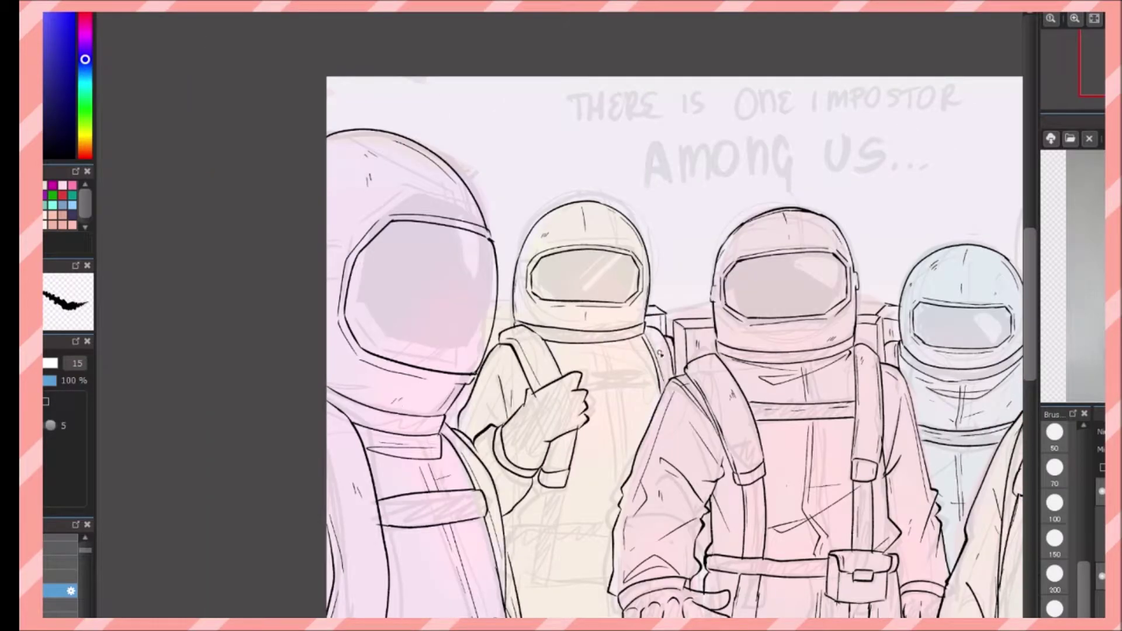
# - Ink the yellow astronaut's chest strap, belt, torso and trouser folds
pyautogui.scroll(3, 660, 353)
pyautogui.scroll(-3, 660, 353)
pyautogui.scroll(-5, 661, 353)
pyautogui.moveTo(608, 345)
pyautogui.mouseDown()
pyautogui.moveTo(624, 420)
pyautogui.moveTo(677, 430)
pyautogui.mouseUp()
pyautogui.moveTo(579, 447); pyautogui.dragTo(681, 461)
pyautogui.moveTo(625, 517)
pyautogui.mouseDown()
pyautogui.moveTo(698, 529)
pyautogui.moveTo(695, 542)
pyautogui.mouseUp()
# - Ink the straight table edge and the striped panel around the button in front of the astronauts
pyautogui.scroll(-3, 693, 542)
pyautogui.moveTo(335, 541); pyautogui.dragTo(639, 542)
pyautogui.scroll(3, 642, 543)
pyautogui.moveTo(514, 435)
pyautogui.mouseDown()
pyautogui.moveTo(686, 435)
pyautogui.moveTo(473, 476)
pyautogui.mouseUp()
pyautogui.moveTo(685, 437); pyautogui.dragTo(721, 476)
pyautogui.moveTo(532, 456); pyautogui.dragTo(669, 456)
pyautogui.moveTo(531, 456); pyautogui.dragTo(517, 476)
pyautogui.moveTo(669, 456); pyautogui.dragTo(681, 477)
pyautogui.moveTo(607, 453); pyautogui.dragTo(692, 435)
pyautogui.moveTo(491, 476); pyautogui.dragTo(529, 454)
# - Ink the round emergency button with its base ring and finish the tabletop lines
pyautogui.scroll(-2, 572, 448)
pyautogui.moveTo(552, 416); pyautogui.dragTo(643, 435)
pyautogui.moveTo(534, 374); pyautogui.dragTo(640, 403)
pyautogui.moveTo(555, 406); pyautogui.dragTo(614, 429)
pyautogui.moveTo(417, 404); pyautogui.dragTo(728, 406)
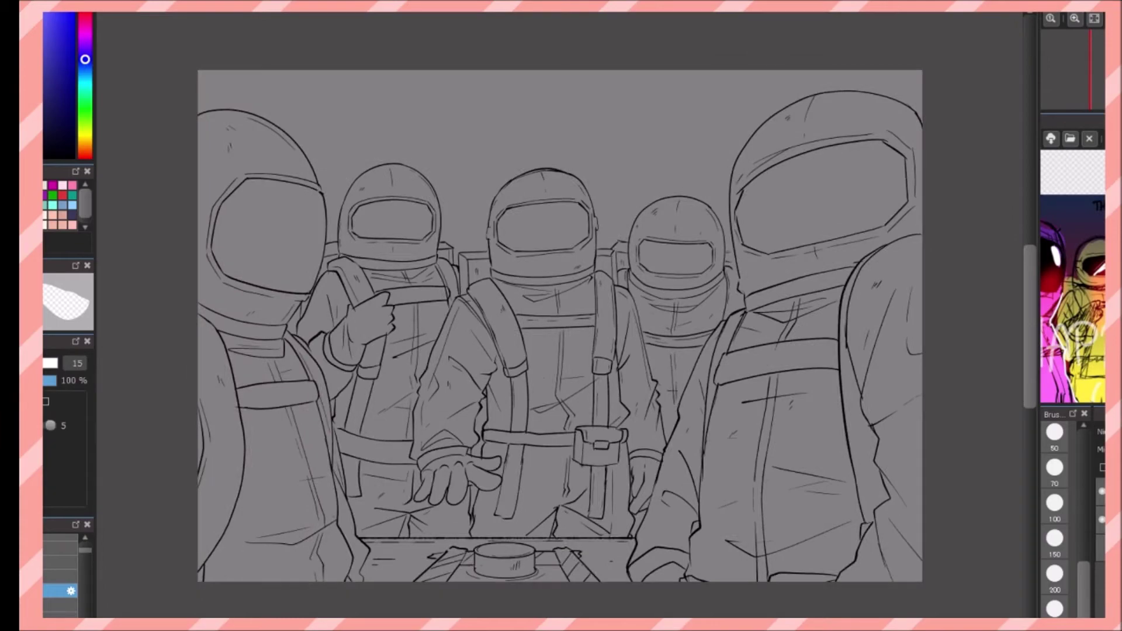
# - Fill the right foreground astronaut with flat lime green
pyautogui.click(881, 292)
pyautogui.click(689, 504)
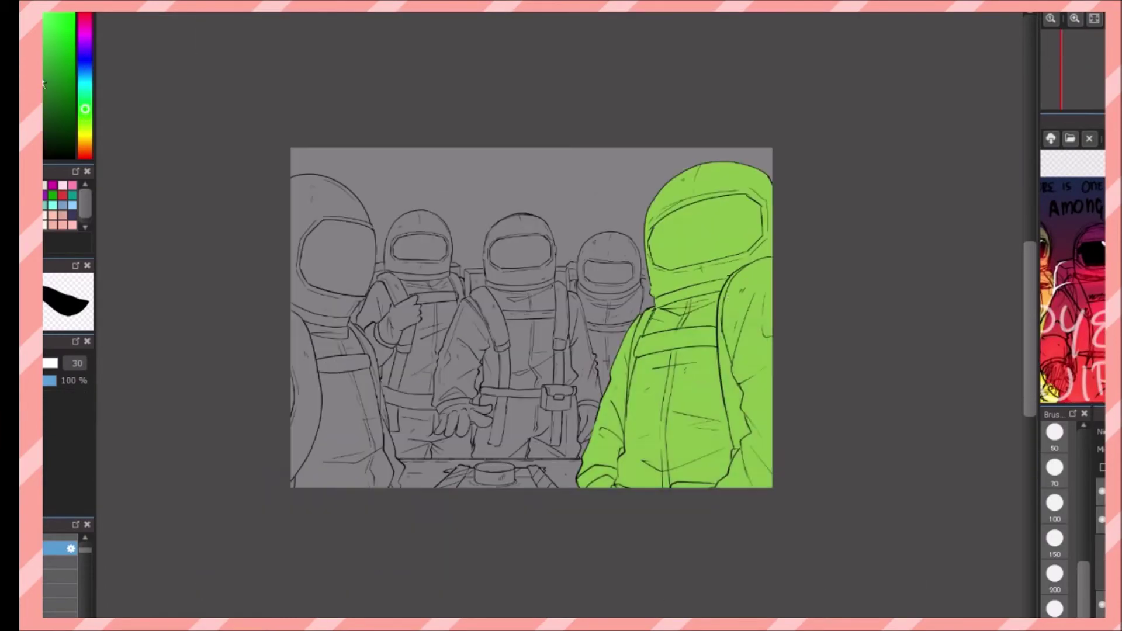
pyautogui.click(1094, 18)
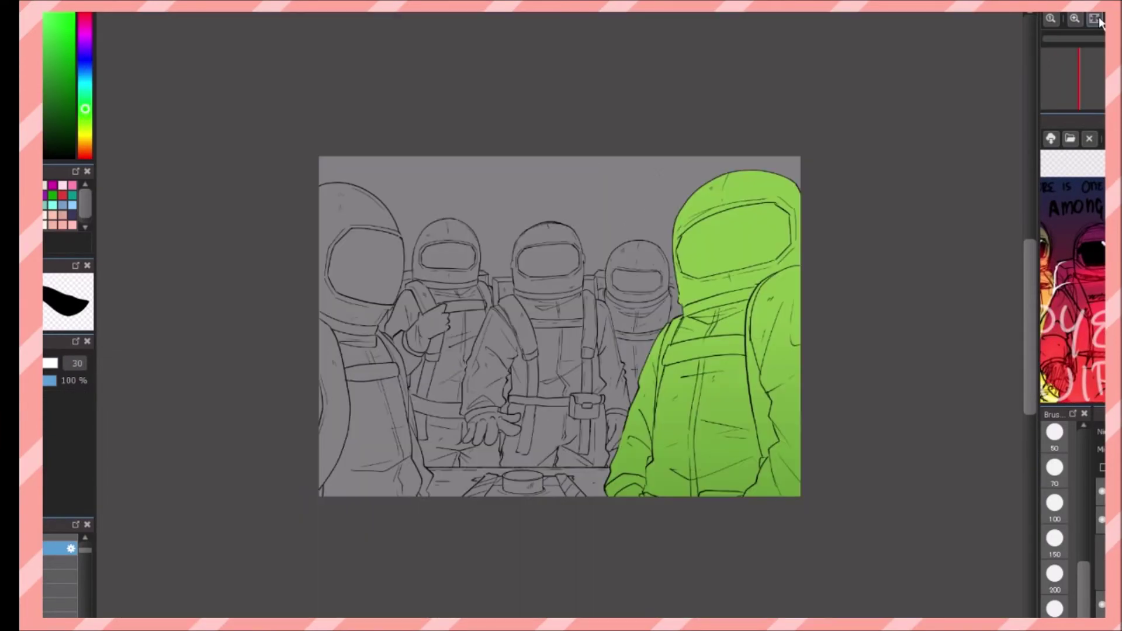
# - Paint the green astronaut's visor dark navy with a pale reflection, and the collar band and chest strap black
pyautogui.moveTo(689, 234)
pyautogui.mouseDown()
pyautogui.moveTo(783, 228)
pyautogui.moveTo(765, 216)
pyautogui.moveTo(783, 237)
pyautogui.mouseUp()
pyautogui.moveTo(683, 304); pyautogui.dragTo(792, 281)
pyautogui.moveTo(663, 354); pyautogui.dragTo(748, 342)
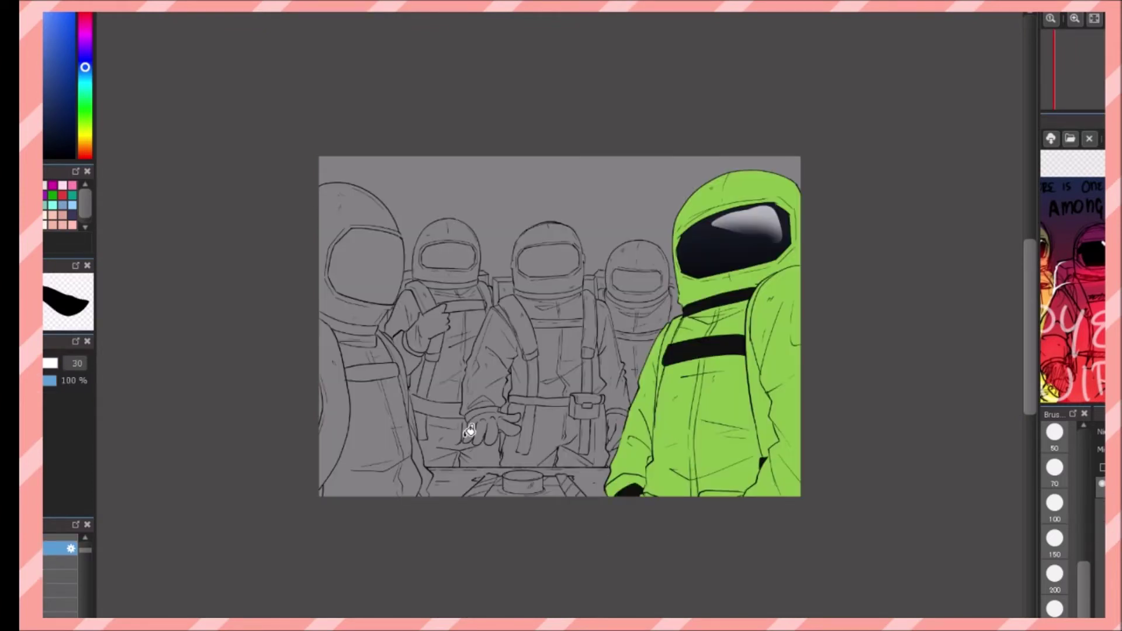
# - Paint the green astronaut's shoulder straps and front zipper in pale green
pyautogui.moveTo(759, 280); pyautogui.dragTo(748, 456)
pyautogui.moveTo(669, 319); pyautogui.dragTo(660, 398)
pyautogui.moveTo(701, 359); pyautogui.dragTo(692, 497)
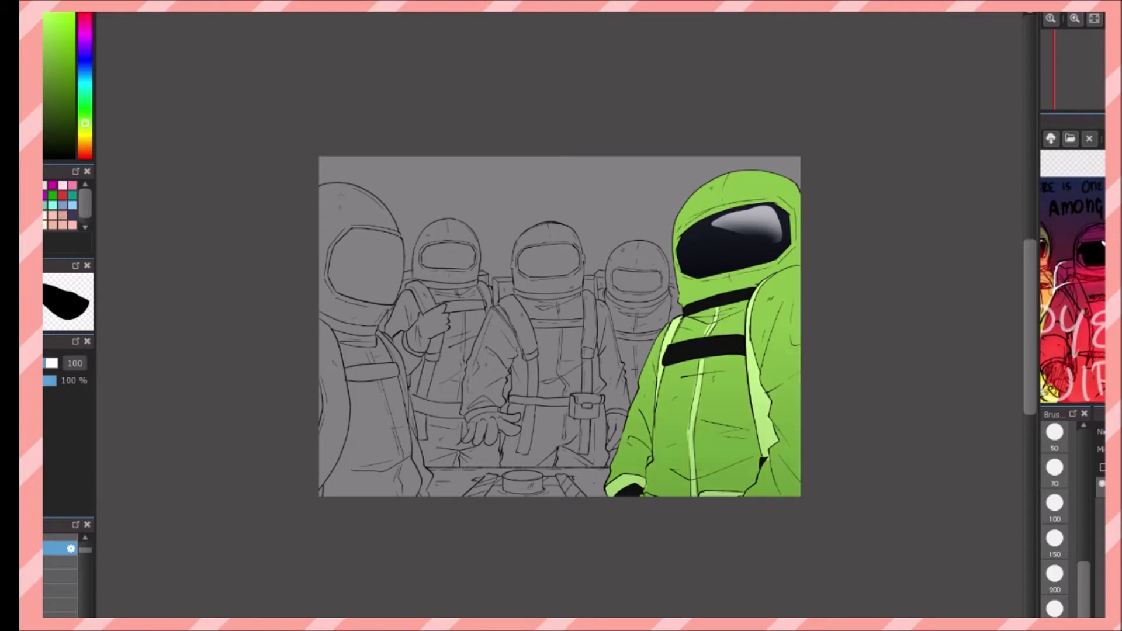
# - Paint darker green shadows along the near sleeve and beside the shoulder strap of the green astronaut
pyautogui.scroll(3, 868, 295)
pyautogui.click(45, 94)
pyautogui.moveTo(947, 275); pyautogui.dragTo(938, 403)
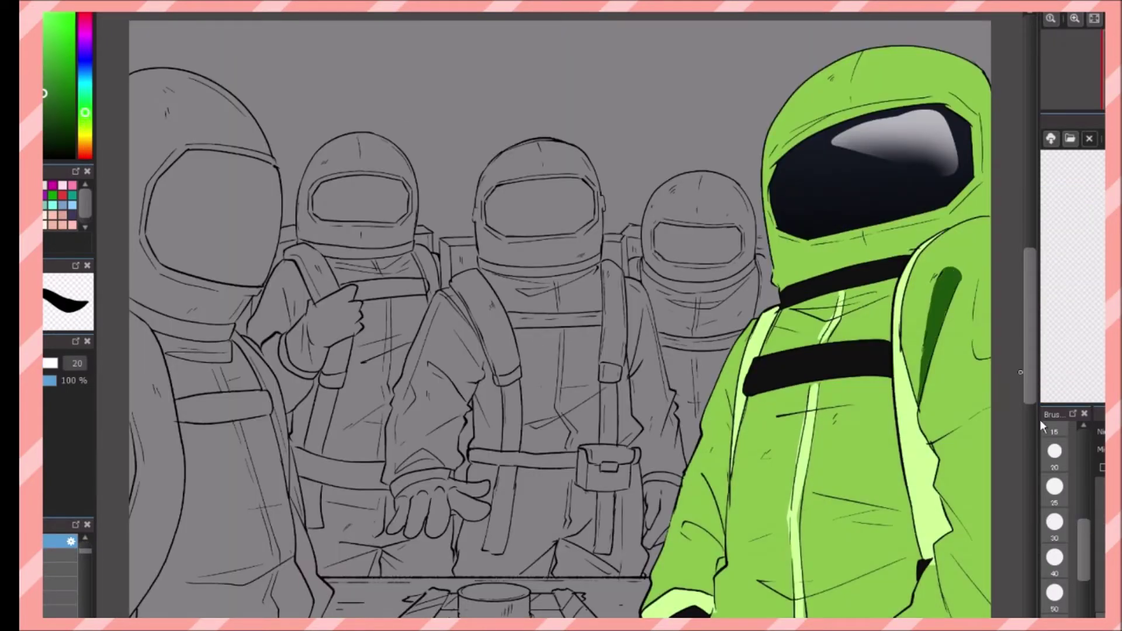
pyautogui.moveTo(984, 263); pyautogui.dragTo(982, 357)
pyautogui.moveTo(964, 411); pyautogui.dragTo(935, 613)
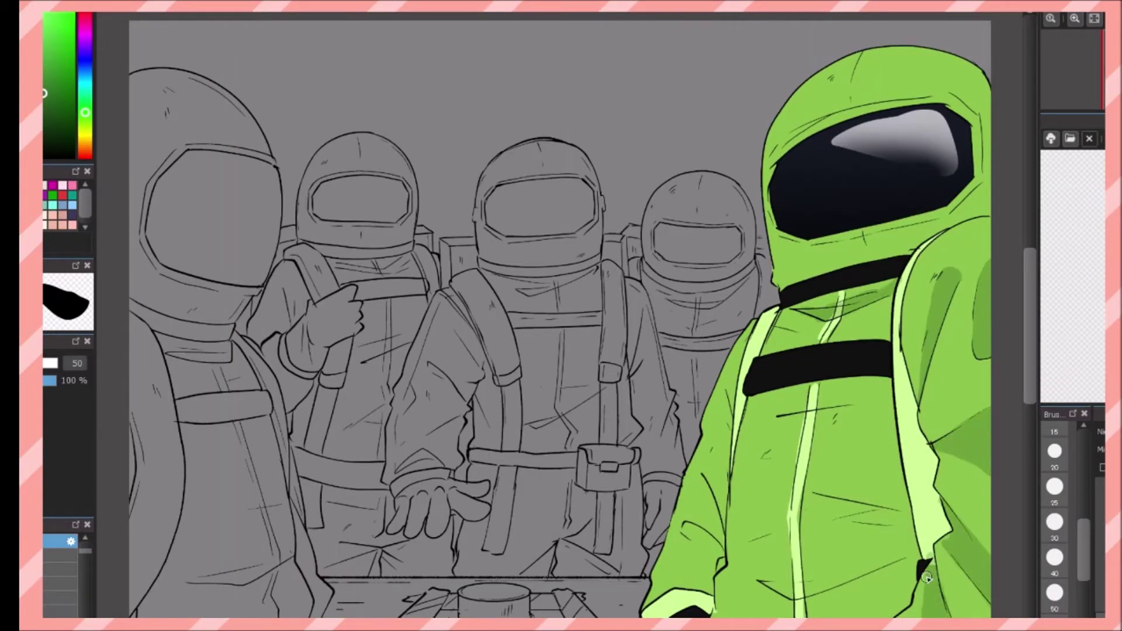
pyautogui.moveTo(928, 450); pyautogui.dragTo(923, 555)
# - Shade the fabric folds on the green astronaut's torso and far sleeve in darker green
pyautogui.moveTo(777, 421); pyautogui.dragTo(841, 409)
pyautogui.moveTo(797, 514); pyautogui.dragTo(874, 497)
pyautogui.moveTo(765, 593); pyautogui.dragTo(882, 569)
pyautogui.moveTo(724, 561); pyautogui.dragTo(812, 540)
pyautogui.moveTo(730, 392); pyautogui.dragTo(710, 503)
pyautogui.moveTo(721, 523)
pyautogui.mouseDown()
pyautogui.moveTo(678, 558)
pyautogui.moveTo(663, 592)
pyautogui.mouseUp()
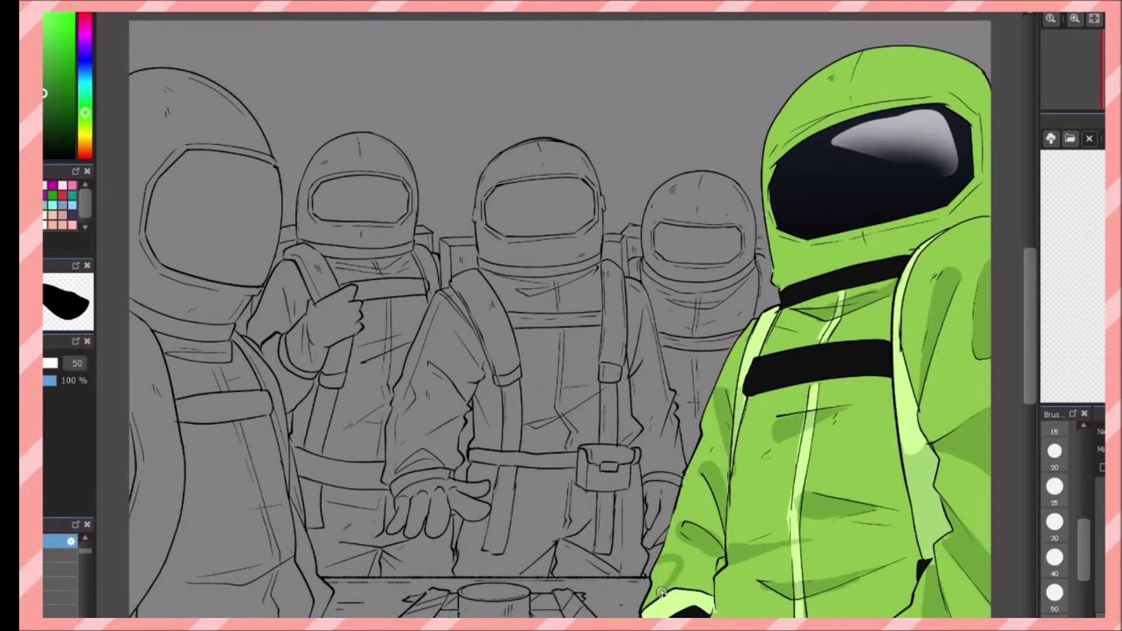
# - Add shadows under the green astronaut's chest strap, at the far cuff and along the shoulder strap
pyautogui.moveTo(748, 409); pyautogui.dragTo(887, 385)
pyautogui.moveTo(672, 555); pyautogui.dragTo(649, 614)
pyautogui.moveTo(753, 415); pyautogui.dragTo(877, 398)
pyautogui.moveTo(912, 316); pyautogui.dragTo(906, 398)
pyautogui.scroll(-1, 889, 228)
# - Shade the green astronaut's helmet around the visor and crown, leaving a light patch on top
pyautogui.moveTo(891, 229); pyautogui.dragTo(911, 146)
pyautogui.moveTo(789, 260); pyautogui.dragTo(841, 254)
pyautogui.moveTo(830, 82); pyautogui.dragTo(809, 140)
pyautogui.moveTo(800, 102); pyautogui.dragTo(783, 149)
pyautogui.moveTo(771, 260); pyautogui.dragTo(829, 281)
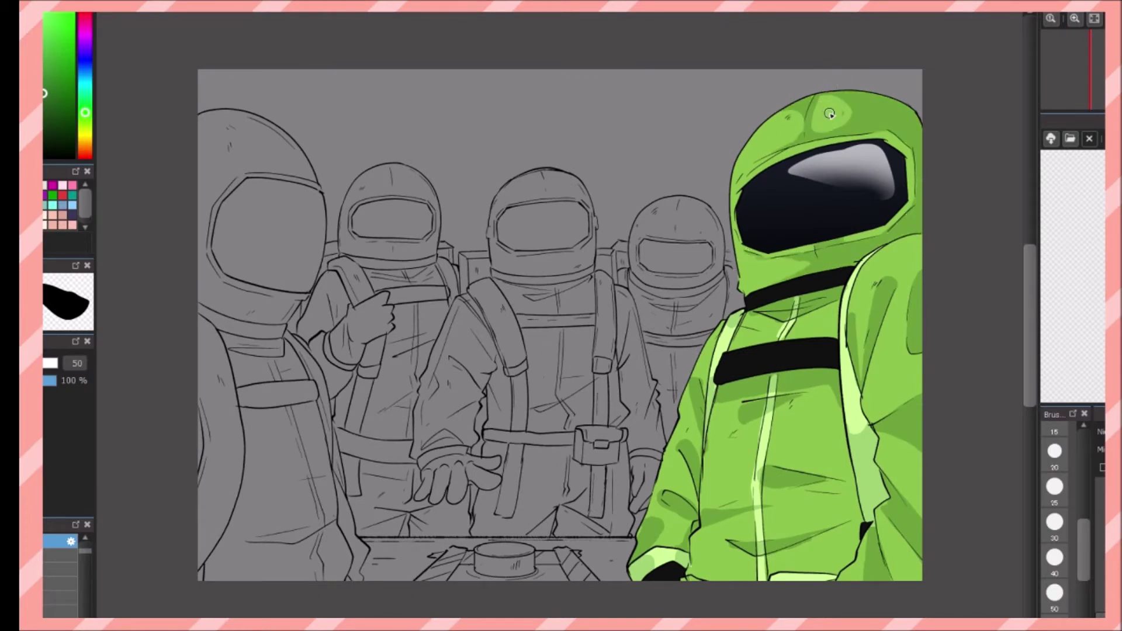
pyautogui.hotkey('ctrl', 'z')
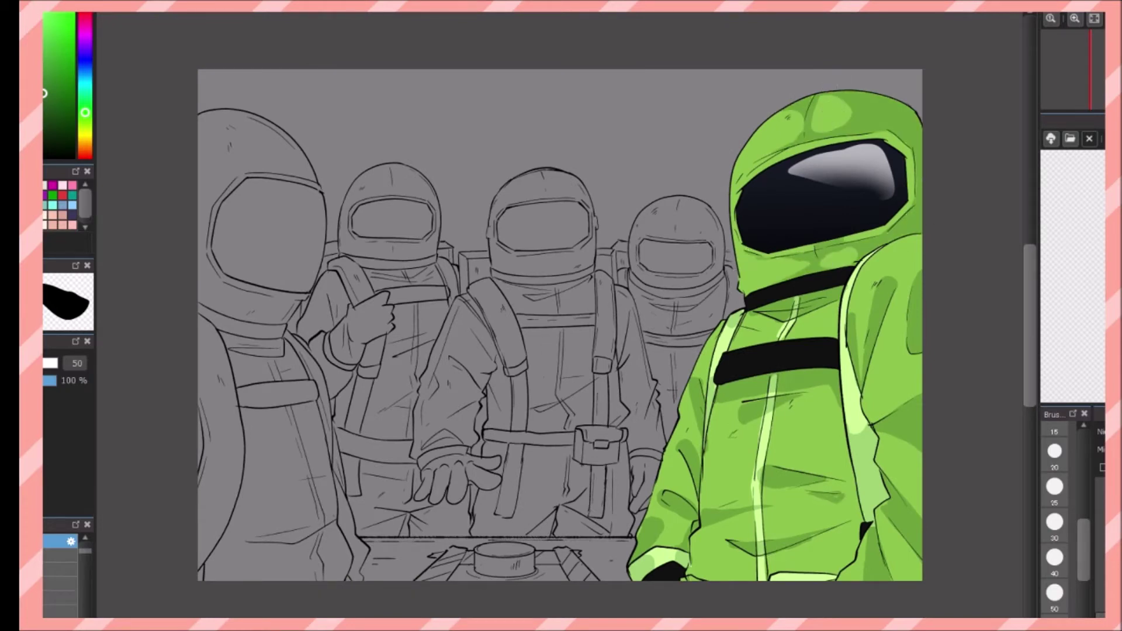
# - Soften the shadow edges on the green astronaut's near sleeve and torso with a soft brush at size 200
pyautogui.moveTo(894, 263); pyautogui.dragTo(911, 309)
pyautogui.moveTo(747, 461); pyautogui.dragTo(783, 494)
pyautogui.moveTo(848, 429); pyautogui.dragTo(871, 462)
pyautogui.moveTo(724, 380); pyautogui.dragTo(835, 392)
pyautogui.moveTo(894, 496); pyautogui.dragTo(917, 555)
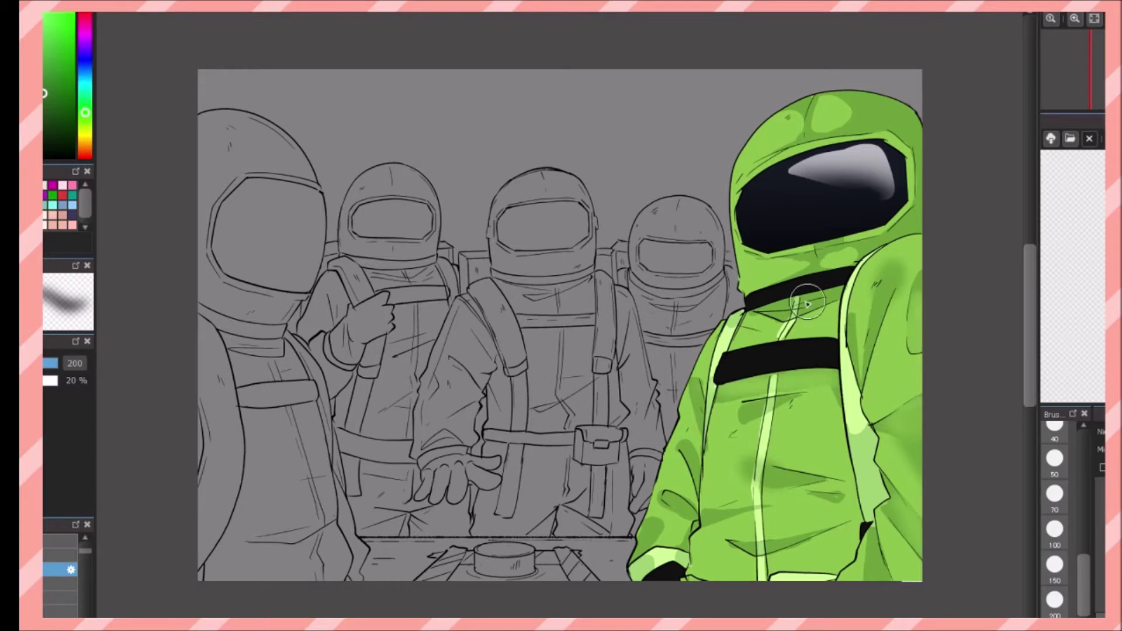
# - Blend soft darker green shading across the green astronaut's helmet, torso folds and far sleeve
pyautogui.moveTo(742, 474); pyautogui.dragTo(818, 485)
pyautogui.moveTo(753, 538); pyautogui.dragTo(829, 553)
pyautogui.moveTo(755, 218); pyautogui.dragTo(888, 408)
pyautogui.moveTo(771, 444); pyautogui.dragTo(818, 544)
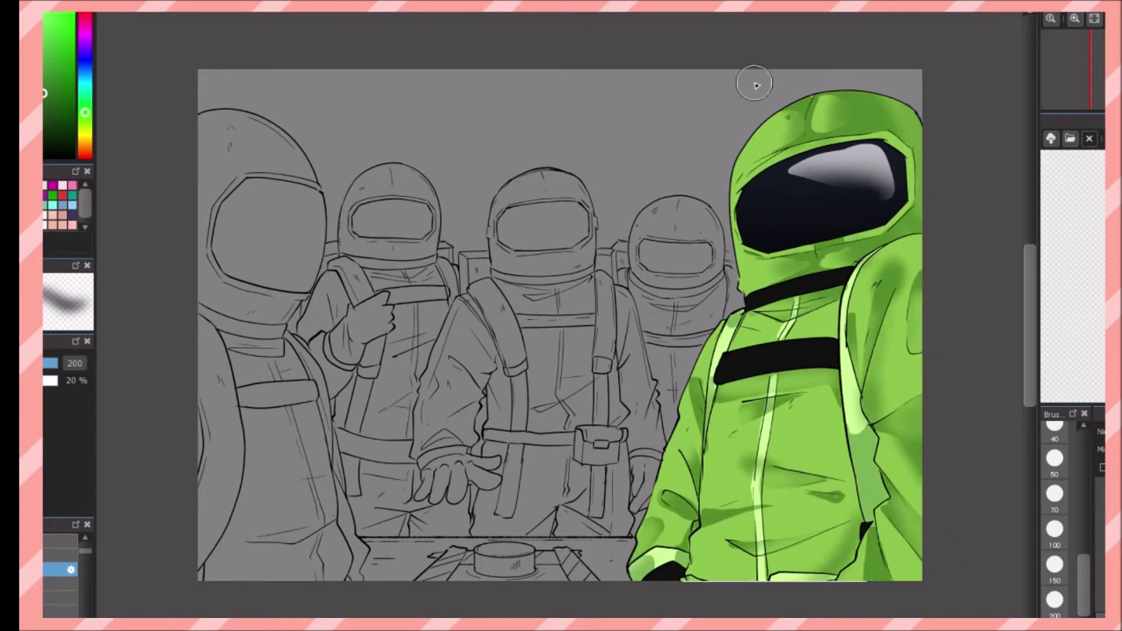
pyautogui.moveTo(759, 409); pyautogui.dragTo(704, 503)
# - Sample a deeper green and paint stronger shadows on the green astronaut's sleeves, collar and chest at brush size 50
pyautogui.keyDown('alt'); pyautogui.click(671, 447); pyautogui.keyUp('alt')
pyautogui.press('b')
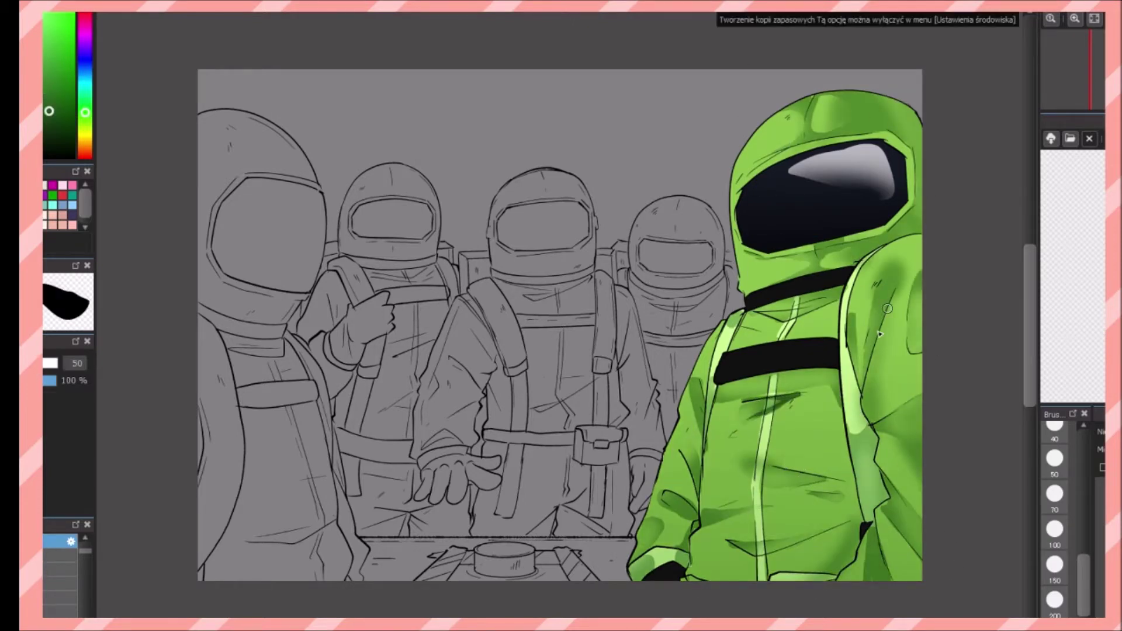
pyautogui.moveTo(917, 275); pyautogui.dragTo(882, 351)
pyautogui.moveTo(765, 315); pyautogui.dragTo(830, 318)
pyautogui.moveTo(900, 520); pyautogui.dragTo(911, 555)
pyautogui.moveTo(865, 424)
pyautogui.mouseDown()
pyautogui.moveTo(849, 435)
pyautogui.moveTo(853, 485)
pyautogui.mouseUp()
pyautogui.moveTo(871, 432); pyautogui.dragTo(917, 401)
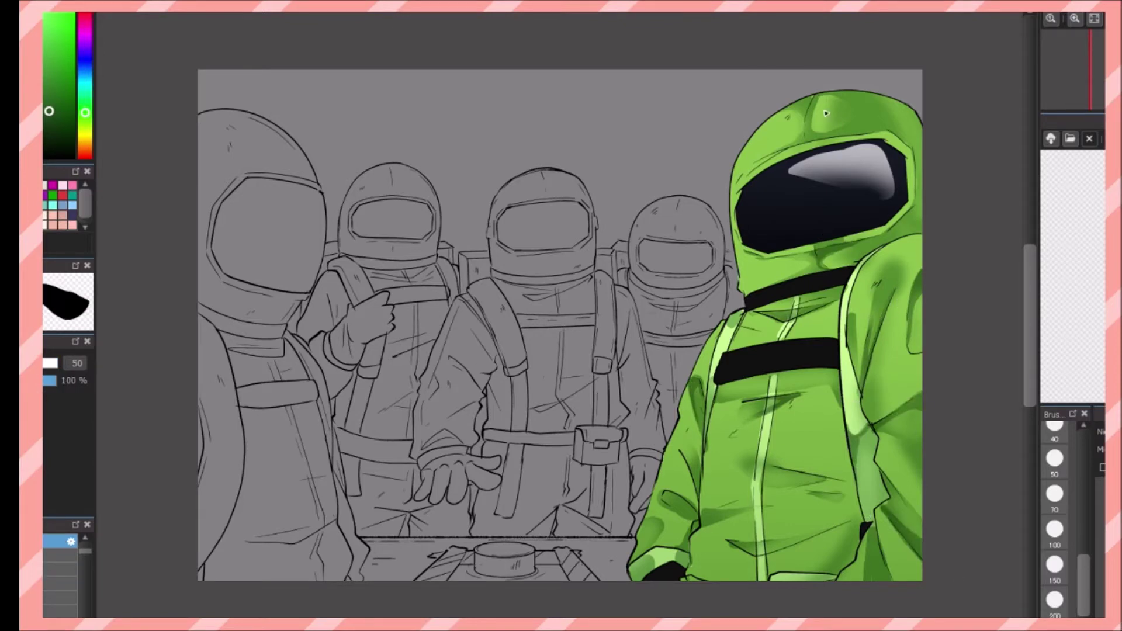
pyautogui.moveTo(697, 472); pyautogui.dragTo(660, 528)
pyautogui.moveTo(710, 400); pyautogui.dragTo(826, 390)
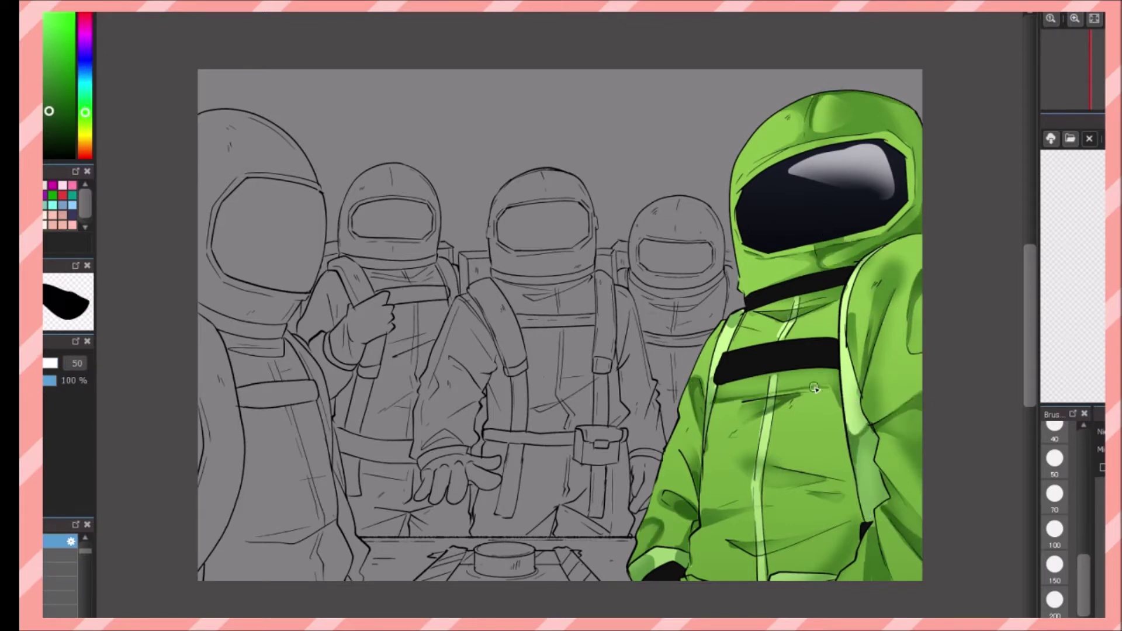
# - Choose a bright yellow-green and paint highlights on the green astronaut's near sleeve, far shoulder and upper arm
pyautogui.click(85, 133)
pyautogui.moveTo(899, 290); pyautogui.dragTo(864, 391)
pyautogui.moveTo(716, 330); pyautogui.dragTo(690, 385)
pyautogui.moveTo(683, 400); pyautogui.dragTo(669, 476)
# - Paint bright yellow-green highlights along the green astronaut's helmet edge and visor rim
pyautogui.moveTo(783, 108); pyautogui.dragTo(734, 216)
pyautogui.moveTo(760, 292)
pyautogui.mouseDown()
pyautogui.moveTo(732, 190)
pyautogui.moveTo(772, 157)
pyautogui.mouseUp()
pyautogui.moveTo(743, 257); pyautogui.dragTo(788, 245)
pyautogui.moveTo(850, 243); pyautogui.dragTo(877, 230)
pyautogui.moveTo(912, 158); pyautogui.dragTo(909, 196)
pyautogui.moveTo(874, 138); pyautogui.dragTo(914, 180)
# - Add bright highlights to the green astronaut's lower sleeve, zipper, chest strap edge and torso side
pyautogui.moveTo(876, 442); pyautogui.dragTo(922, 514)
pyautogui.moveTo(759, 379); pyautogui.dragTo(756, 578)
pyautogui.moveTo(736, 345); pyautogui.dragTo(829, 342)
pyautogui.moveTo(698, 444); pyautogui.dragTo(704, 508)
# - Choose a blue-violet and paint cool reflected light in the green astronaut's sleeve shadows and visor
pyautogui.click(85, 60)
pyautogui.moveTo(921, 397); pyautogui.dragTo(896, 410)
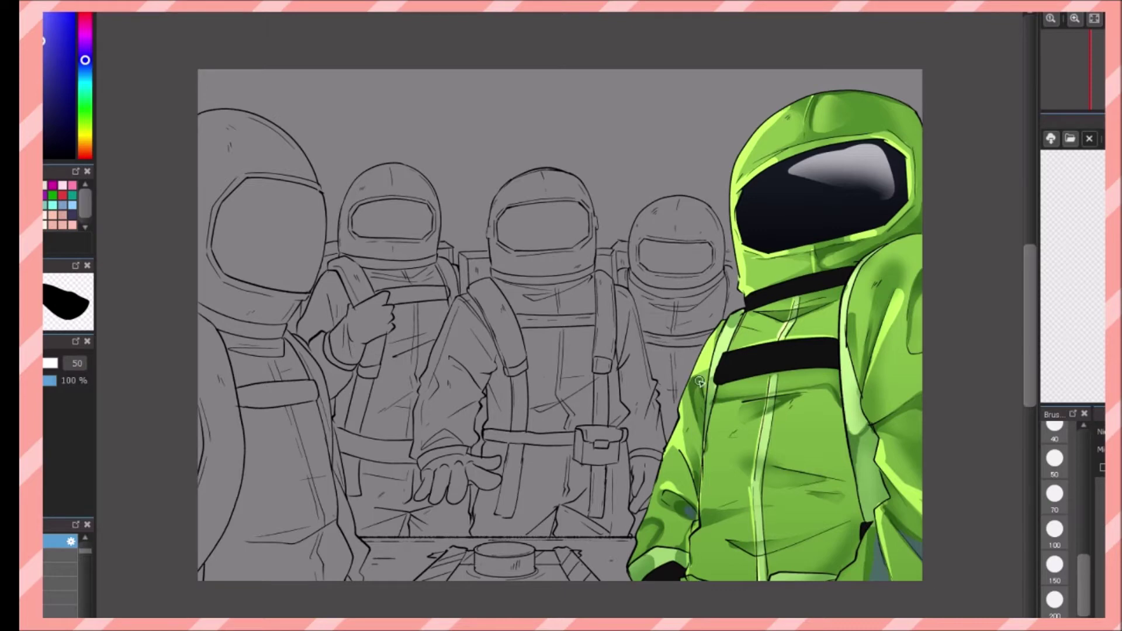
pyautogui.scroll(-2, 810, 356)
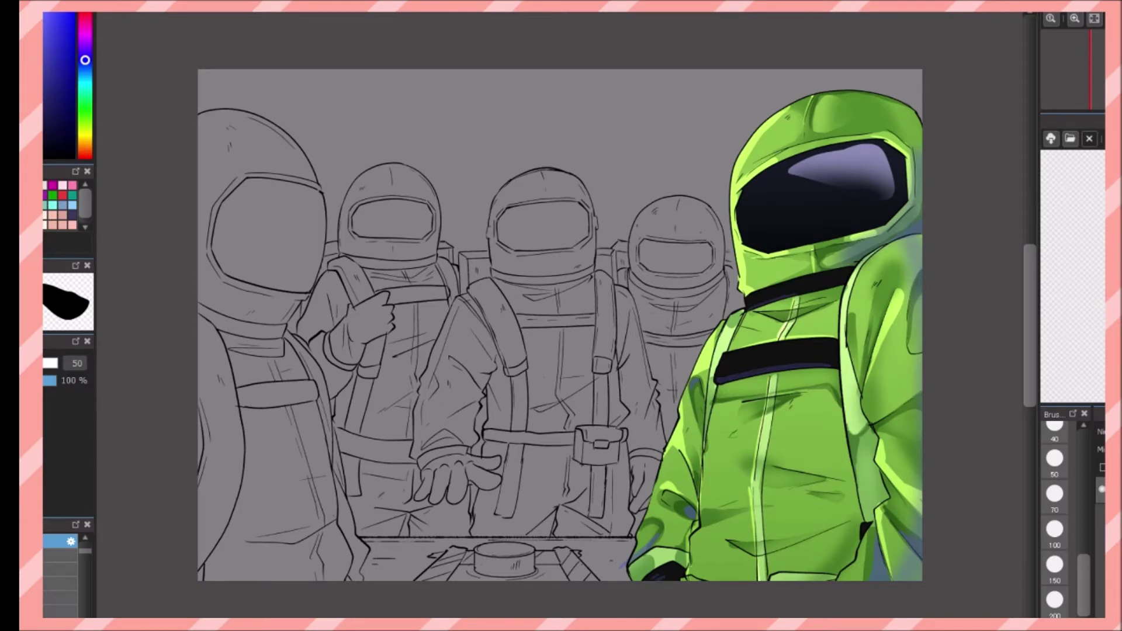
pyautogui.moveTo(746, 239); pyautogui.dragTo(760, 180)
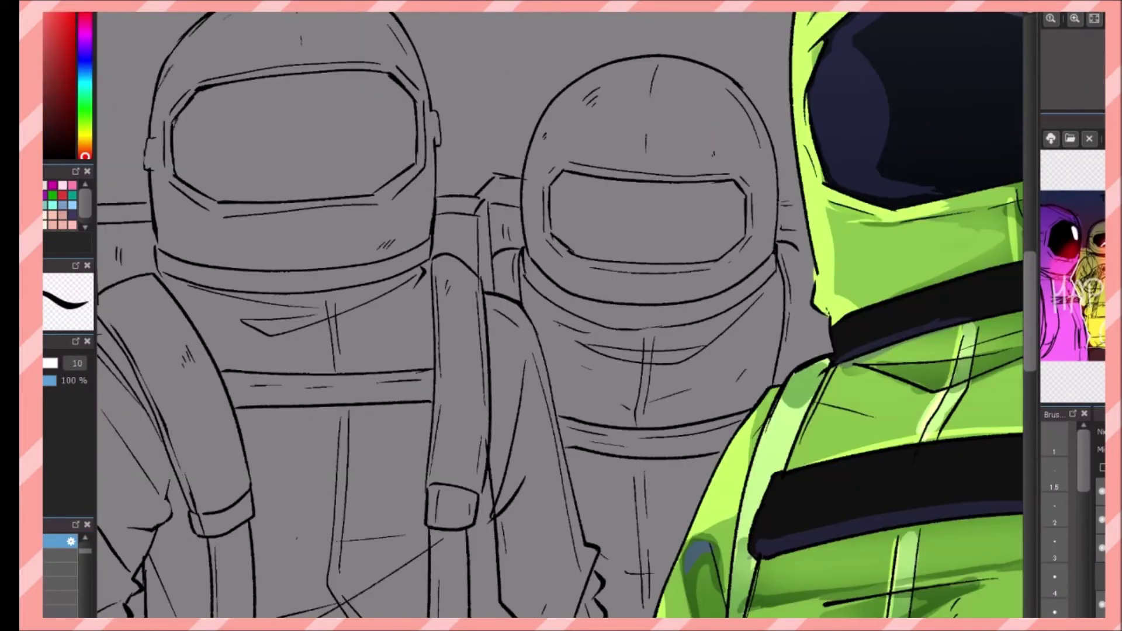
# - Fill the small background astronaut beside the green one with flat cyan
pyautogui.moveTo(565, 98)
pyautogui.mouseDown()
pyautogui.moveTo(538, 129)
pyautogui.moveTo(508, 543)
pyautogui.mouseUp()
pyautogui.moveTo(689, 64); pyautogui.dragTo(759, 239)
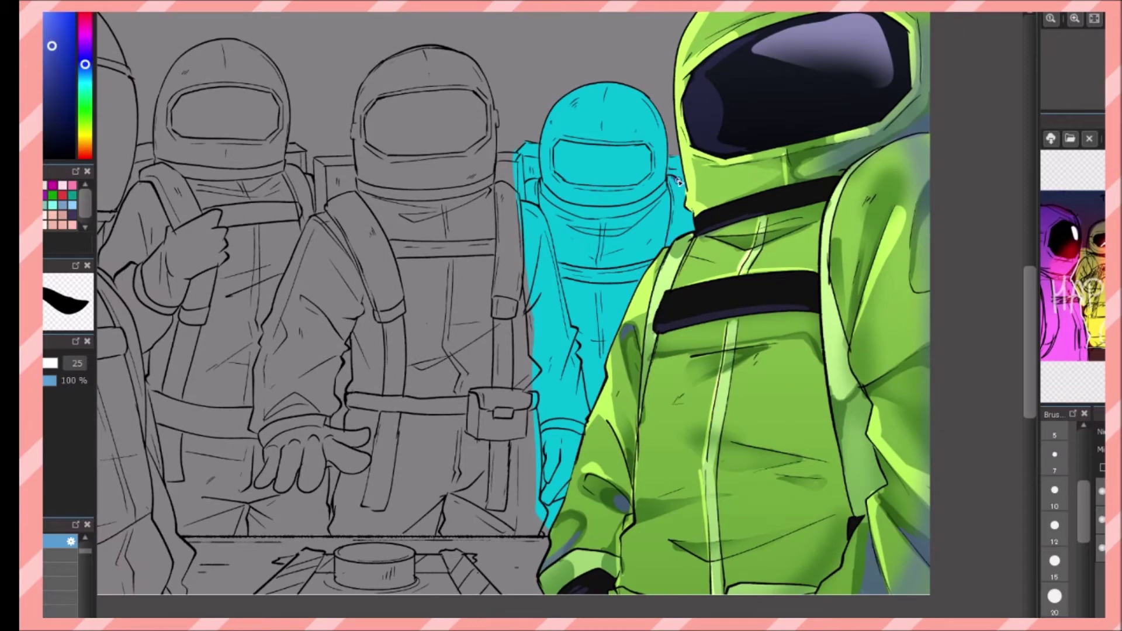
pyautogui.moveTo(676, 175); pyautogui.dragTo(681, 190)
pyautogui.moveTo(533, 181); pyautogui.dragTo(525, 206)
pyautogui.moveTo(602, 222); pyautogui.dragTo(603, 353)
pyautogui.hotkey('ctrl', 'z')
pyautogui.hotkey('ctrl', 'z')
pyautogui.hotkey('ctrl', 'z')
# - Paint the cyan astronaut's backpack sides and front zipper in pale blue
pyautogui.moveTo(677, 153); pyautogui.dragTo(672, 255)
pyautogui.moveTo(519, 137); pyautogui.dragTo(529, 211)
pyautogui.moveTo(600, 222); pyautogui.dragTo(600, 392)
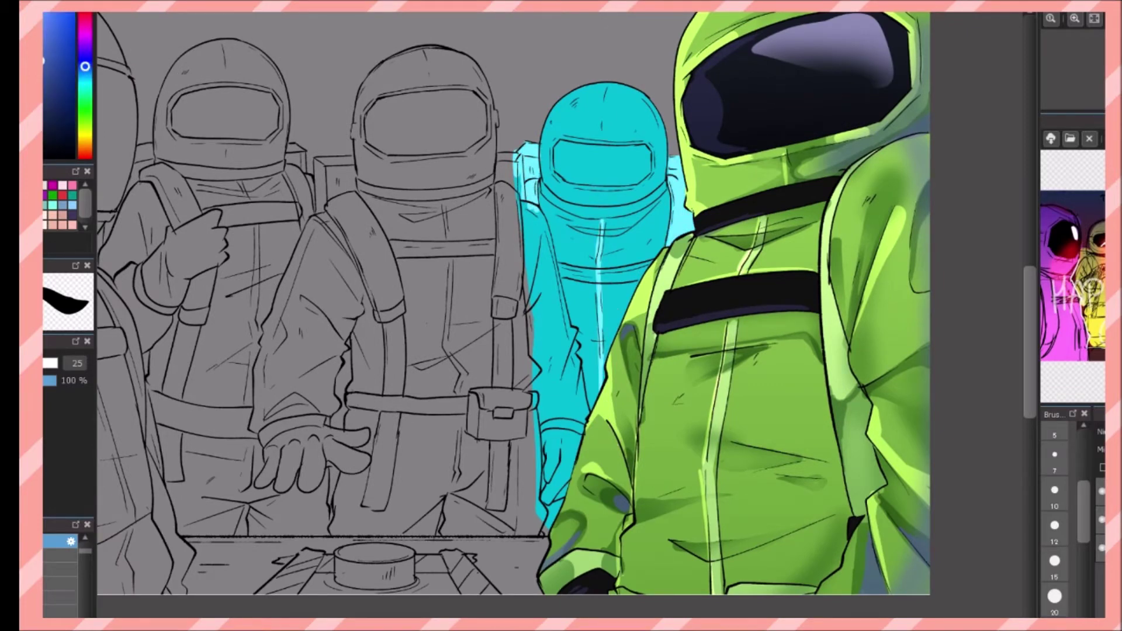
# - Shade the cyan astronaut's helmet rim, neck area, chest band and torso folds with darker blue
pyautogui.scroll(2, 706, 290)
pyautogui.moveTo(705, 291); pyautogui.dragTo(777, 330)
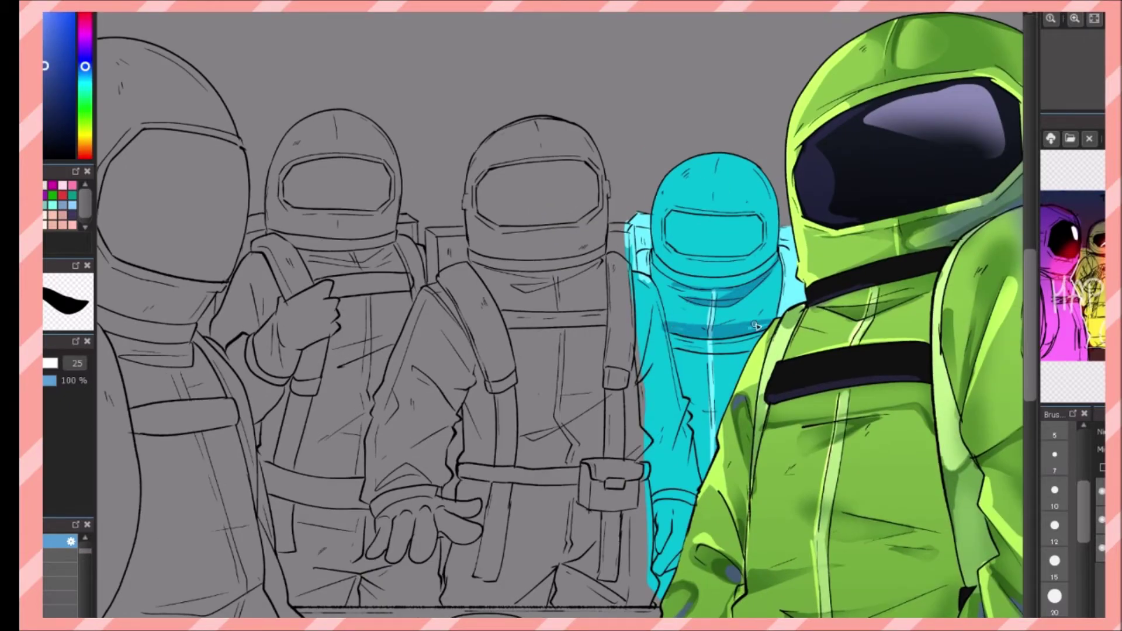
pyautogui.moveTo(683, 327); pyautogui.dragTo(701, 412)
pyautogui.moveTo(786, 228); pyautogui.dragTo(789, 277)
pyautogui.moveTo(771, 210)
pyautogui.mouseDown()
pyautogui.moveTo(724, 157)
pyautogui.moveTo(659, 195)
pyautogui.moveTo(655, 221)
pyautogui.mouseUp()
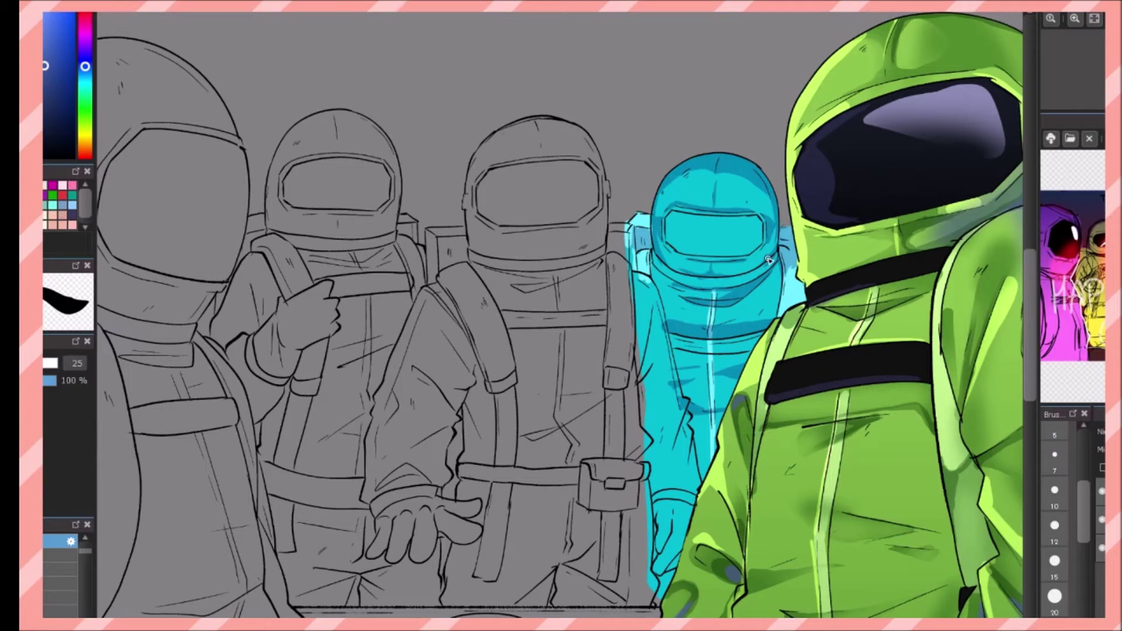
# - Deepen the blue shadows on the cyan astronaut's backpack, sleeve, lower torso folds and under the collar
pyautogui.moveTo(677, 345); pyautogui.dragTo(695, 479)
pyautogui.moveTo(631, 216); pyautogui.dragTo(660, 321)
pyautogui.moveTo(648, 283); pyautogui.dragTo(652, 354)
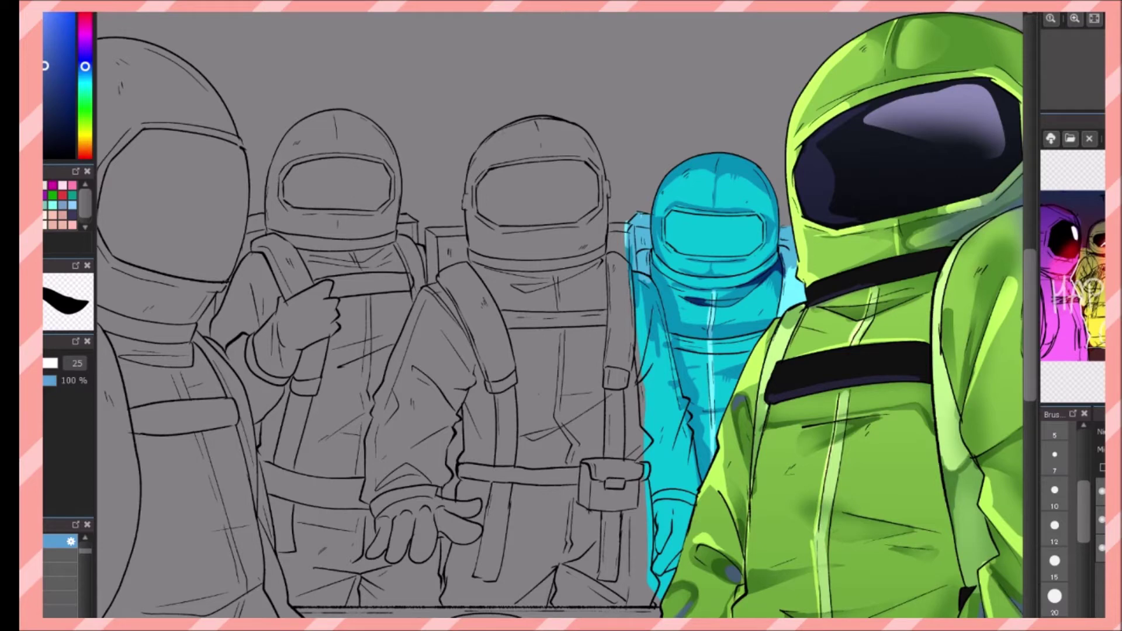
pyautogui.moveTo(742, 257)
pyautogui.mouseDown()
pyautogui.moveTo(783, 285)
pyautogui.moveTo(681, 323)
pyautogui.mouseUp()
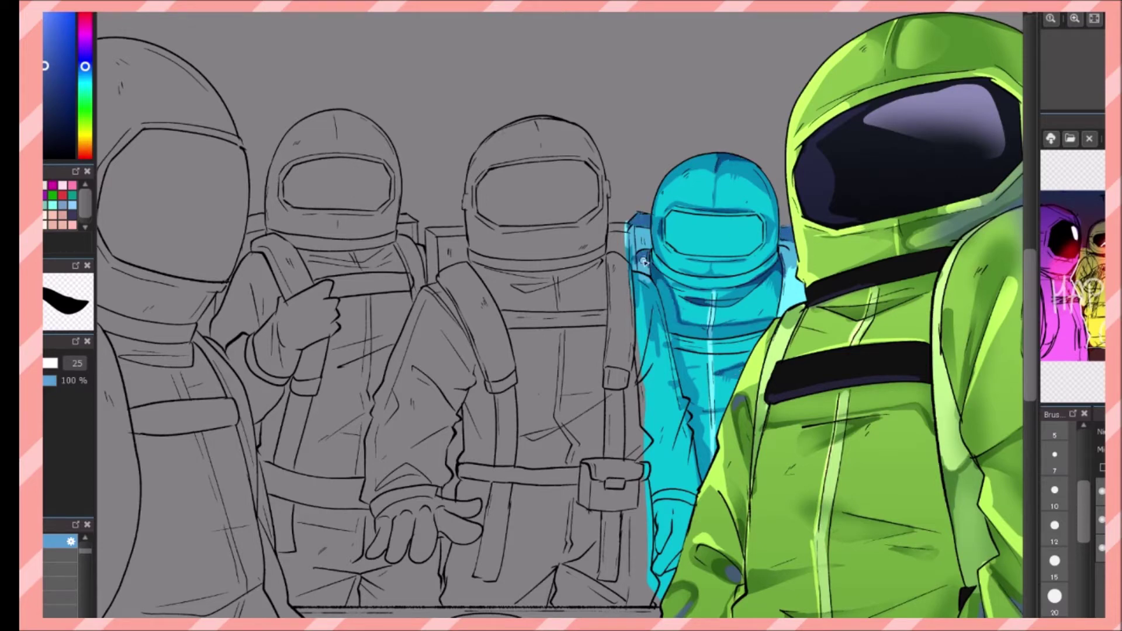
# - Add bright cyan highlights to the cyan astronaut's helmet, face area and upper torso
pyautogui.keyDown('alt'); pyautogui.click(774, 236); pyautogui.keyUp('alt')
pyautogui.moveTo(695, 240)
pyautogui.mouseDown()
pyautogui.moveTo(707, 259)
pyautogui.moveTo(730, 239)
pyautogui.mouseUp()
pyautogui.press('b')
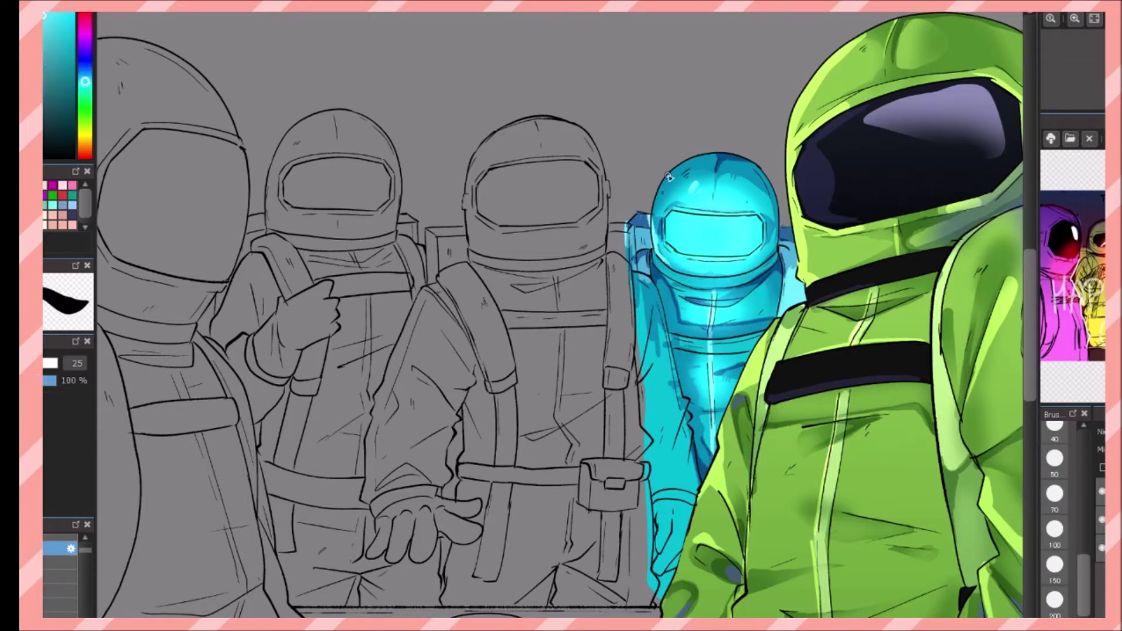
pyautogui.hotkey('ctrl', 'z')
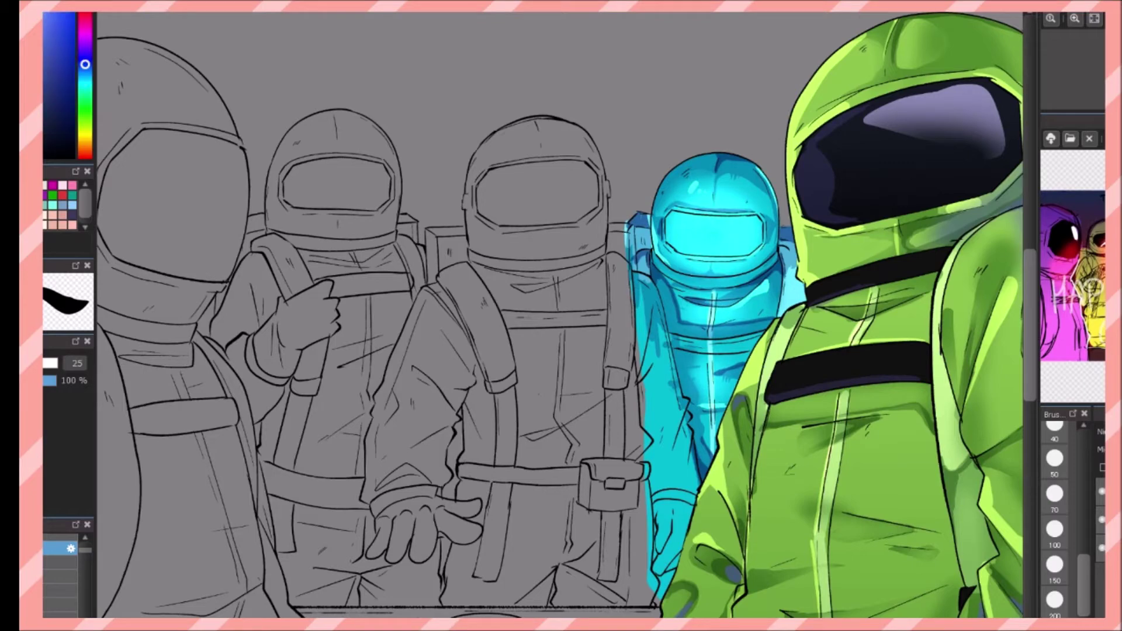
# - Paint the cyan astronaut's visor near-black with violet reflections, and its neck ring and chest strap black
pyautogui.moveTo(666, 231); pyautogui.dragTo(756, 237)
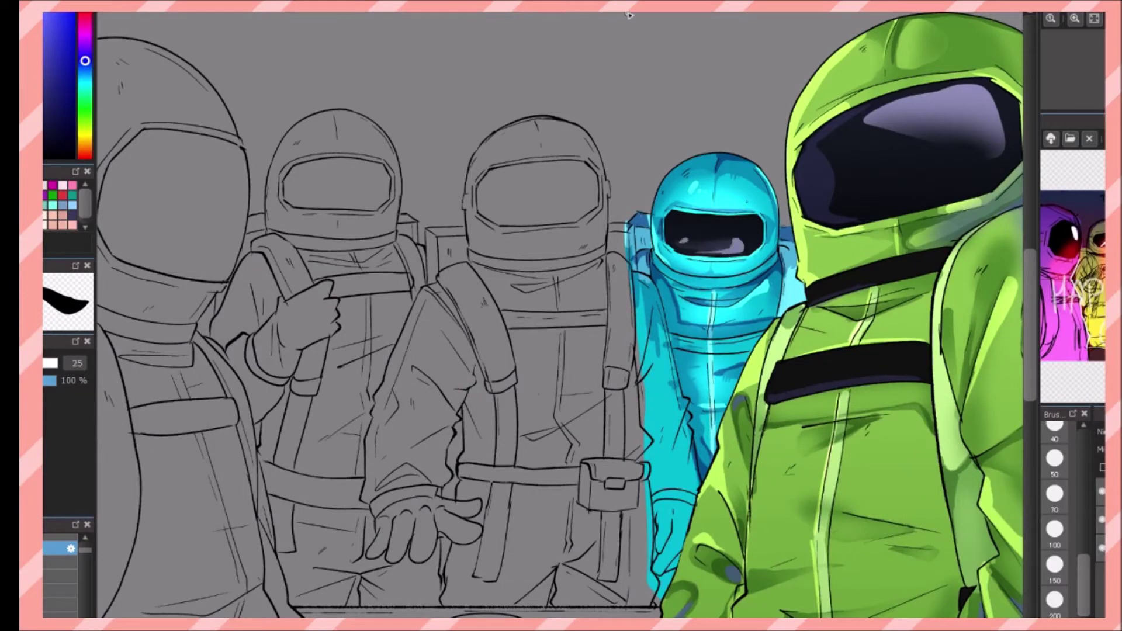
pyautogui.moveTo(692, 222); pyautogui.dragTo(739, 248)
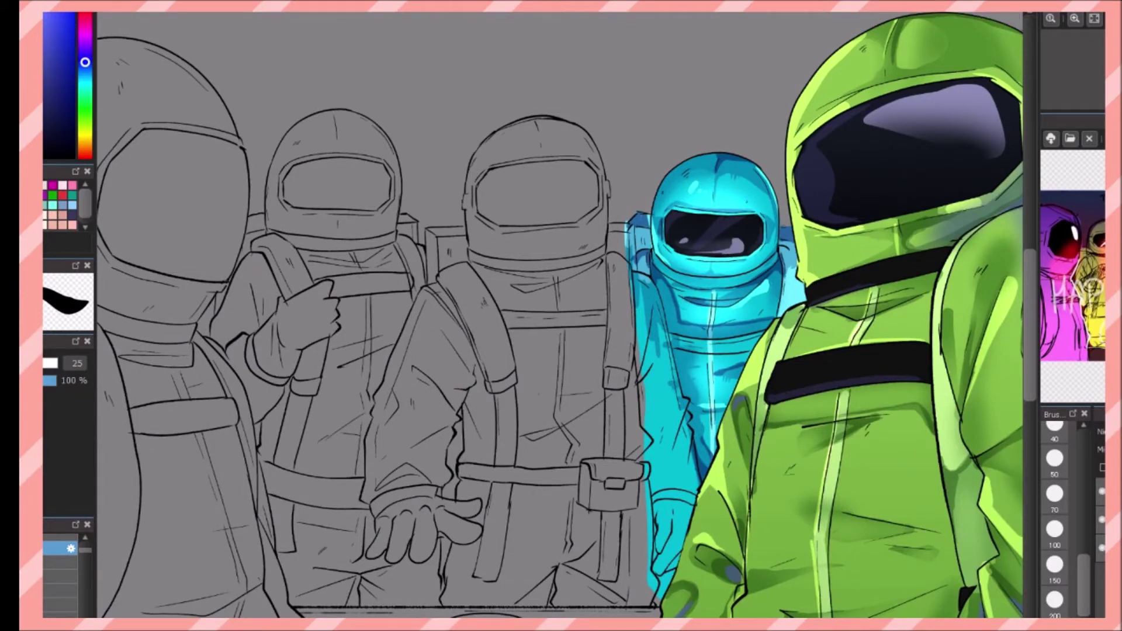
pyautogui.moveTo(662, 338)
pyautogui.mouseDown()
pyautogui.moveTo(765, 331)
pyautogui.moveTo(705, 343)
pyautogui.mouseUp()
pyautogui.press('[')
pyautogui.press('[')
pyautogui.moveTo(772, 264); pyautogui.dragTo(723, 283)
pyautogui.keyDown('alt'); pyautogui.click(675, 277); pyautogui.keyUp('alt')
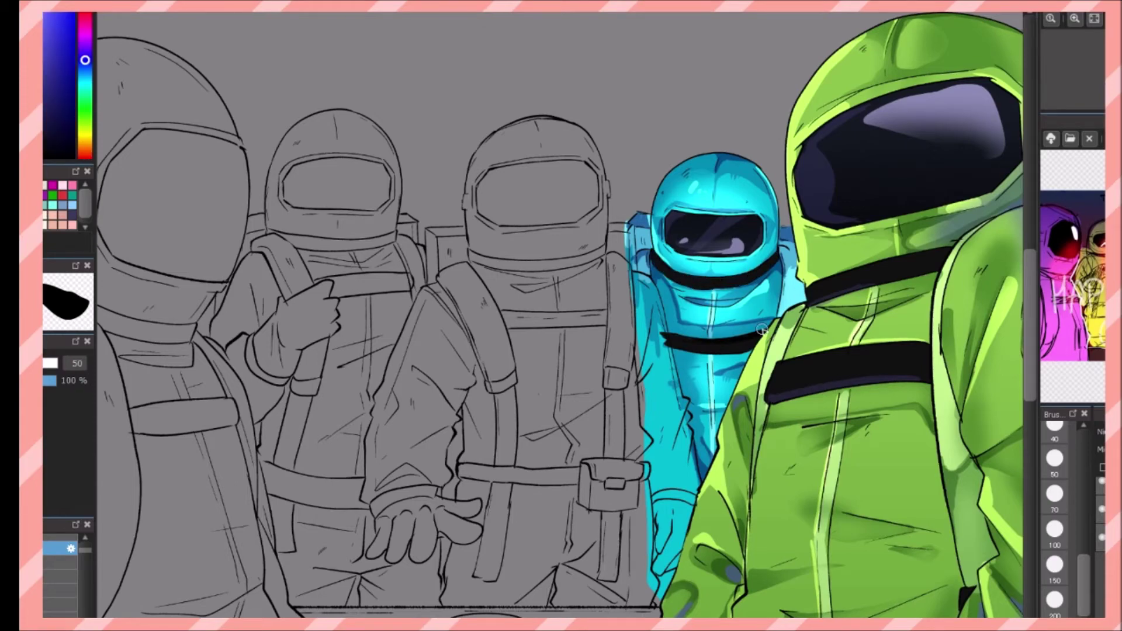
# - Airbrush blue-violet over the cyan astronaut's helmet top, backpack and lower arm with a size 300 brush at 20% opacity
pyautogui.hotkey('ctrl', '-')
pyautogui.moveTo(643, 222); pyautogui.dragTo(718, 246)
pyautogui.moveTo(631, 263); pyautogui.dragTo(719, 303)
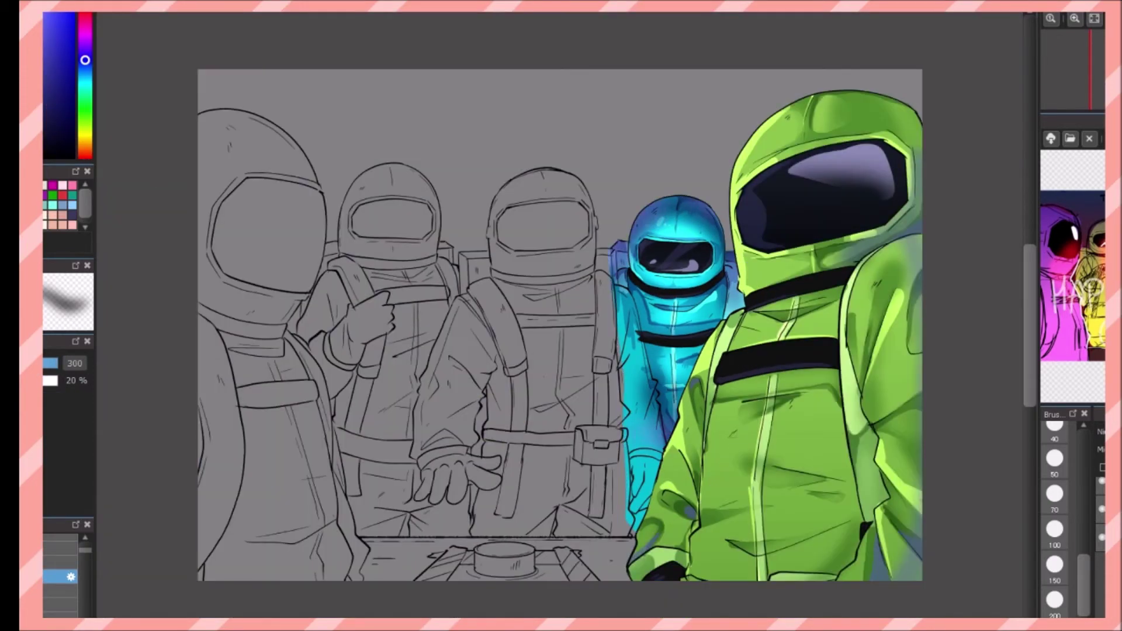
pyautogui.moveTo(643, 210); pyautogui.dragTo(712, 234)
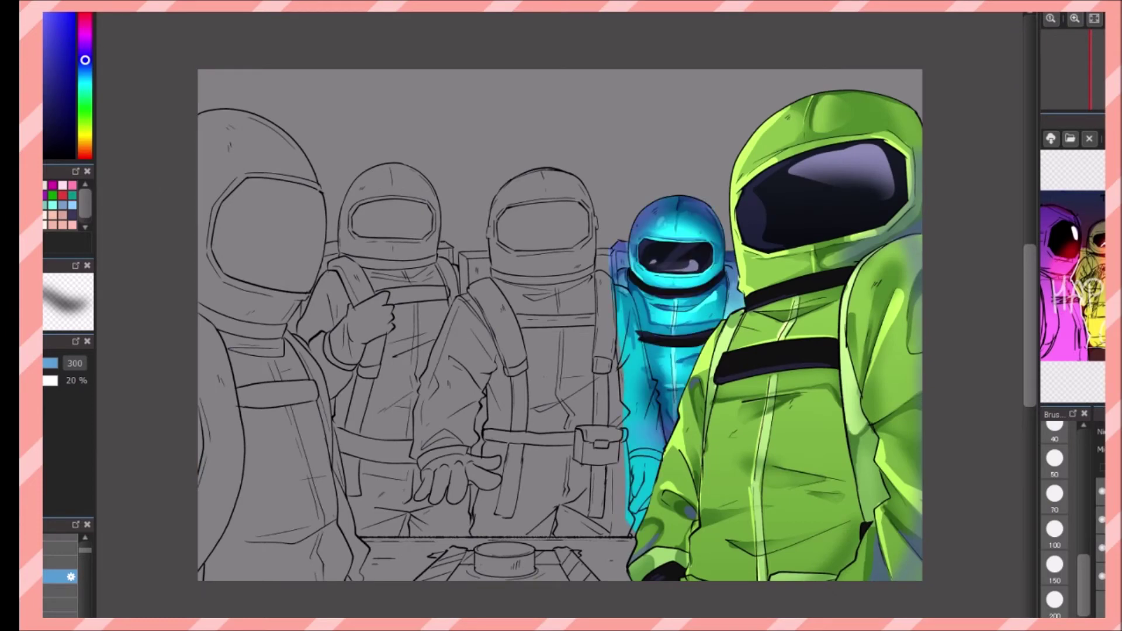
# - Outline the background astronaut beside the large unpainted one in bright yellow and fill the silhouette flat
pyautogui.press('b')
pyautogui.hotkey('ctrl', '+')
pyautogui.moveTo(672, 201)
pyautogui.mouseDown()
pyautogui.moveTo(657, 104)
pyautogui.moveTo(688, 225)
pyautogui.mouseUp()
pyautogui.moveTo(625, 83)
pyautogui.mouseDown()
pyautogui.moveTo(514, 191)
pyautogui.moveTo(503, 268)
pyautogui.moveTo(690, 225)
pyautogui.mouseUp()
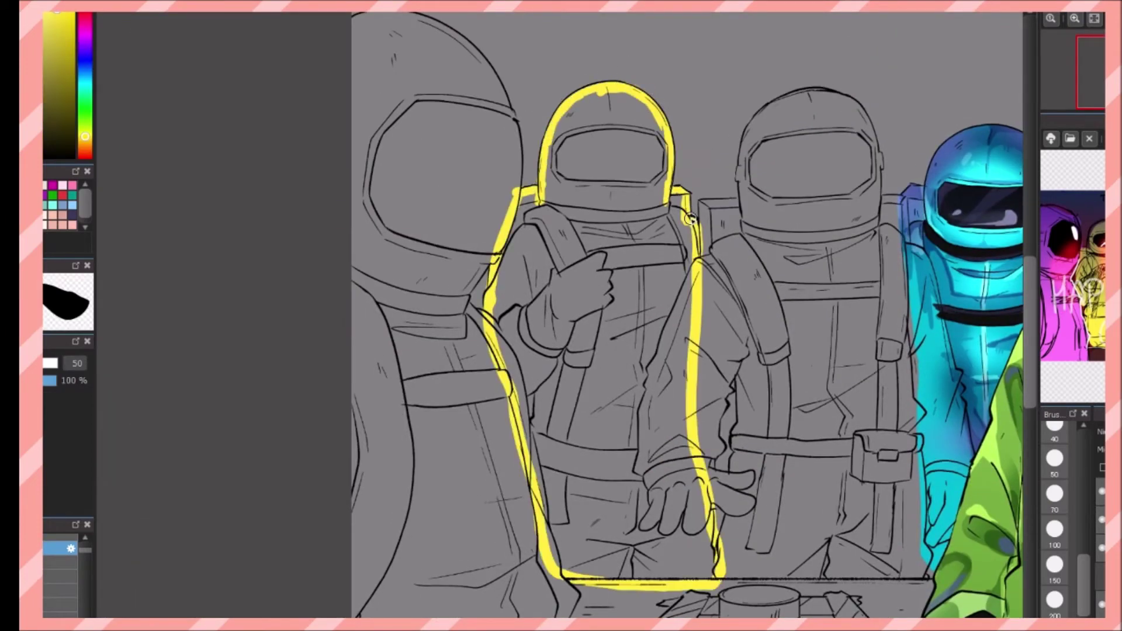
pyautogui.click(634, 569)
# - Try an orange gradient rising from the bottom of the yellow astronaut's suit
pyautogui.hotkey('ctrl', '-')
pyautogui.click(85, 150)
pyautogui.click(54, 36)
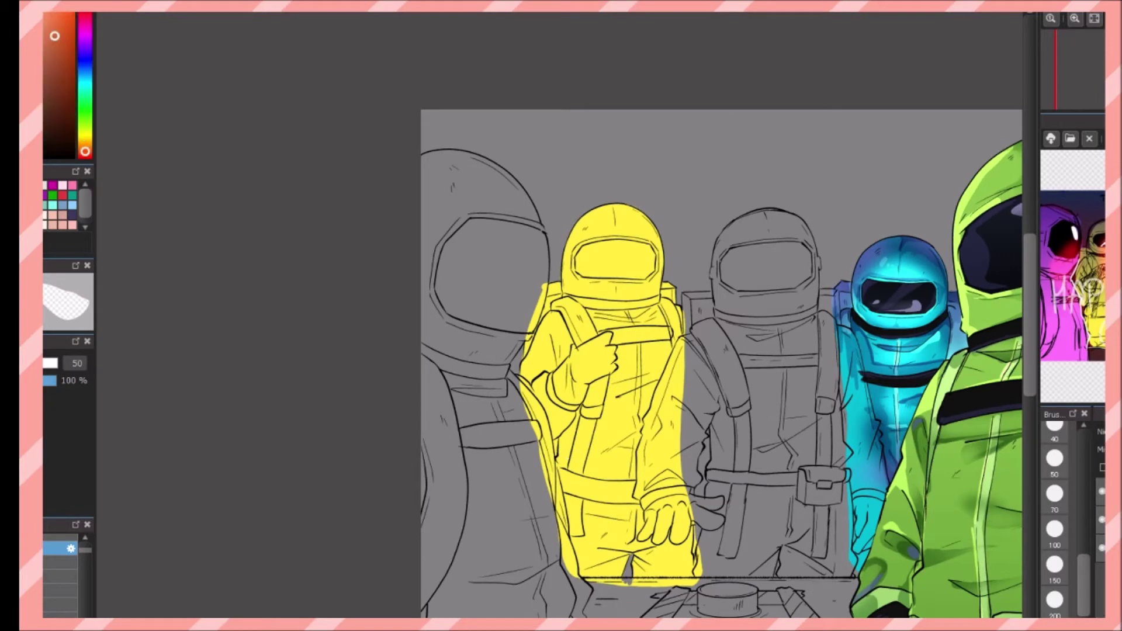
pyautogui.hotkey('ctrl', '-')
pyautogui.hotkey('ctrl', '+')
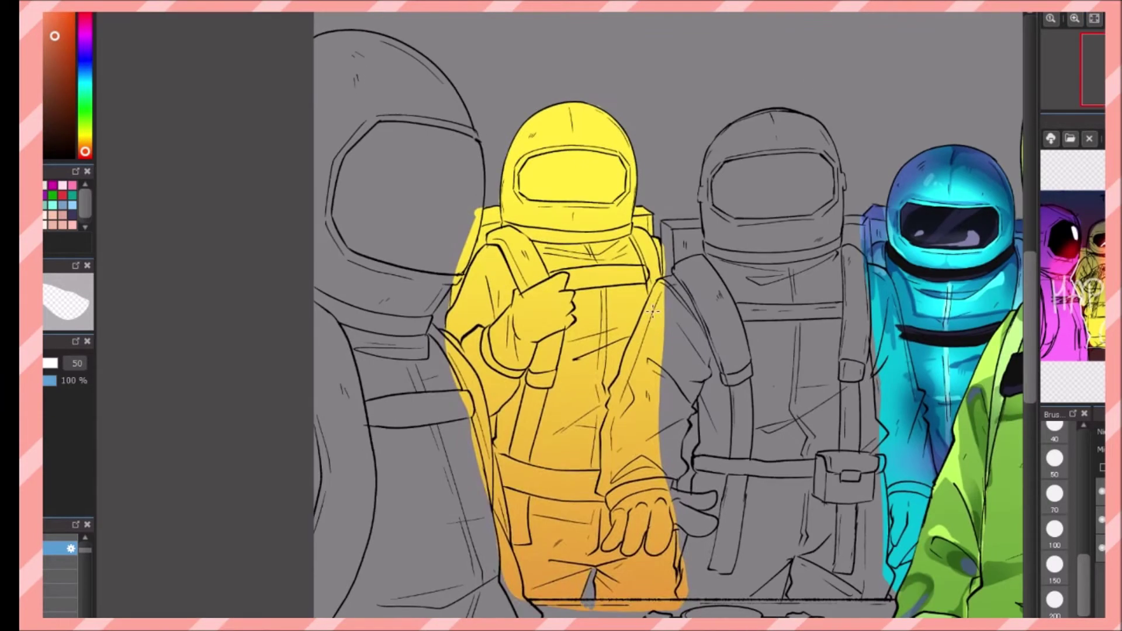
pyautogui.hotkey('ctrl', 'z')
# - Paint the yellow astronaut's front zipper, sleeve cuff and backpack straps in pale cream
pyautogui.press('b')
pyautogui.click(84, 136)
pyautogui.click(43, 42)
pyautogui.moveTo(600, 275); pyautogui.dragTo(600, 467)
pyautogui.moveTo(485, 333); pyautogui.dragTo(555, 386)
pyautogui.moveTo(514, 234); pyautogui.dragTo(543, 362)
pyautogui.moveTo(643, 233); pyautogui.dragTo(655, 298)
pyautogui.hotkey('ctrl', '-')
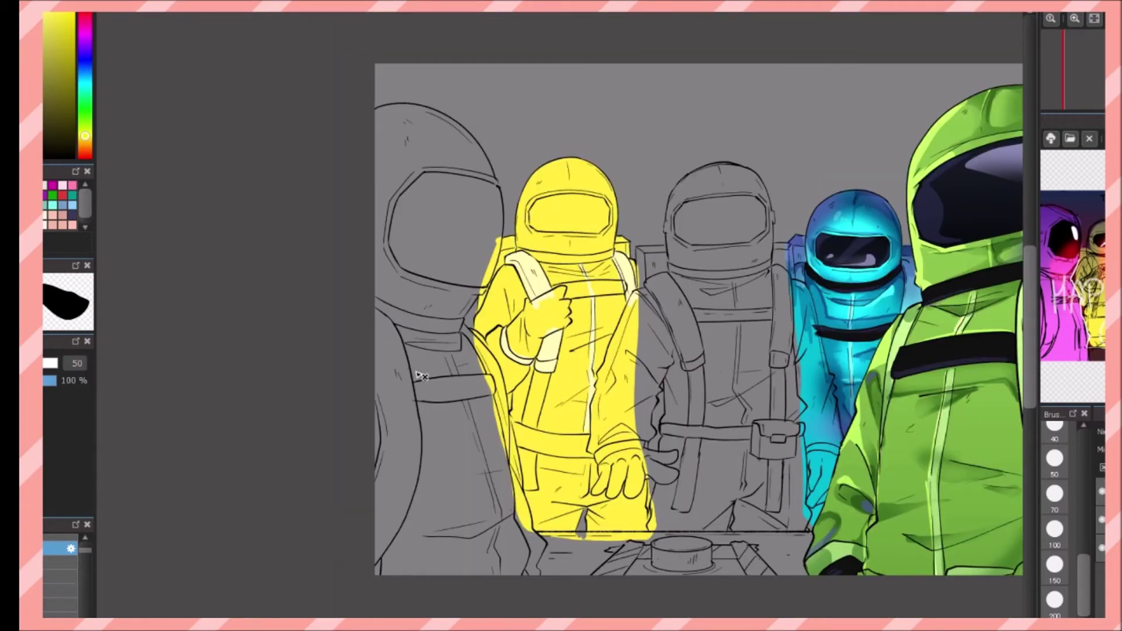
# - Paint orange shadows on the yellow astronaut's helmet, backpack, shoulder straps, sleeve, torso folds and legs
pyautogui.hotkey('ctrl', 'y')
pyautogui.moveTo(576, 158); pyautogui.dragTo(484, 322)
pyautogui.moveTo(526, 228); pyautogui.dragTo(496, 275)
pyautogui.moveTo(620, 240)
pyautogui.mouseDown()
pyautogui.moveTo(615, 290)
pyautogui.moveTo(579, 327)
pyautogui.mouseUp()
pyautogui.moveTo(607, 327)
pyautogui.mouseDown()
pyautogui.moveTo(578, 403)
pyautogui.moveTo(493, 362)
pyautogui.mouseUp()
pyautogui.moveTo(637, 251); pyautogui.dragTo(625, 280)
pyautogui.moveTo(613, 503); pyautogui.dragTo(537, 525)
pyautogui.moveTo(649, 474); pyautogui.dragTo(639, 514)
pyautogui.moveTo(602, 467); pyautogui.dragTo(538, 476)
pyautogui.moveTo(520, 467)
pyautogui.mouseDown()
pyautogui.moveTo(554, 421)
pyautogui.moveTo(493, 403)
pyautogui.mouseUp()
pyautogui.moveTo(631, 289); pyautogui.dragTo(613, 321)
# - Soften the yellow astronaut's helmet and torso shading using a soft size 100 brush at 20% opacity
pyautogui.click(60, 577)
pyautogui.click(67, 300)
pyautogui.moveTo(505, 377); pyautogui.dragTo(581, 125)
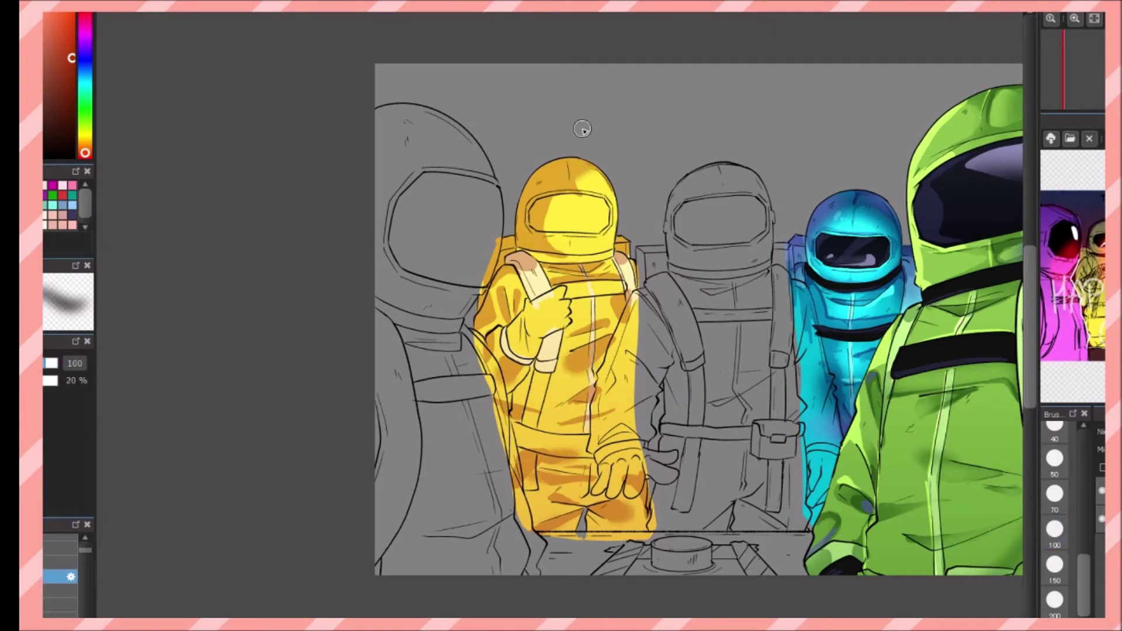
pyautogui.moveTo(608, 316); pyautogui.dragTo(555, 211)
pyautogui.moveTo(585, 357); pyautogui.dragTo(492, 345)
# - Add deeper orange-brown shadows to the yellow suit with a size 40 brush, plus blue-grey reflected light under the helmet
pyautogui.press('e')
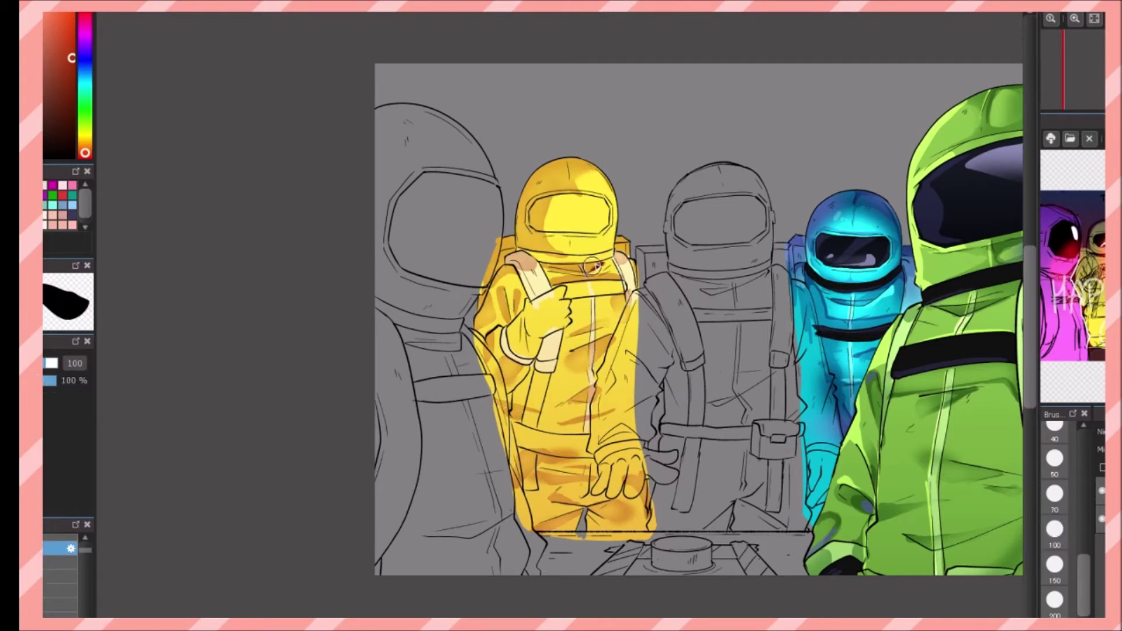
pyautogui.press('[')
pyautogui.press('[')
pyautogui.press('[')
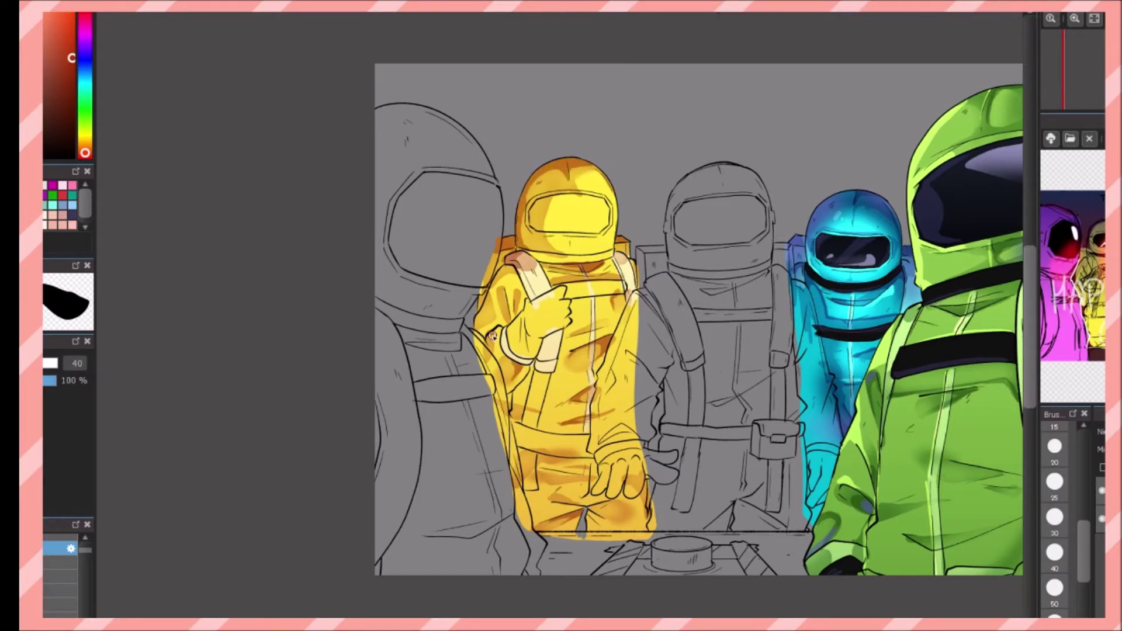
pyautogui.keyDown('alt'); pyautogui.click(592, 265); pyautogui.keyUp('alt')
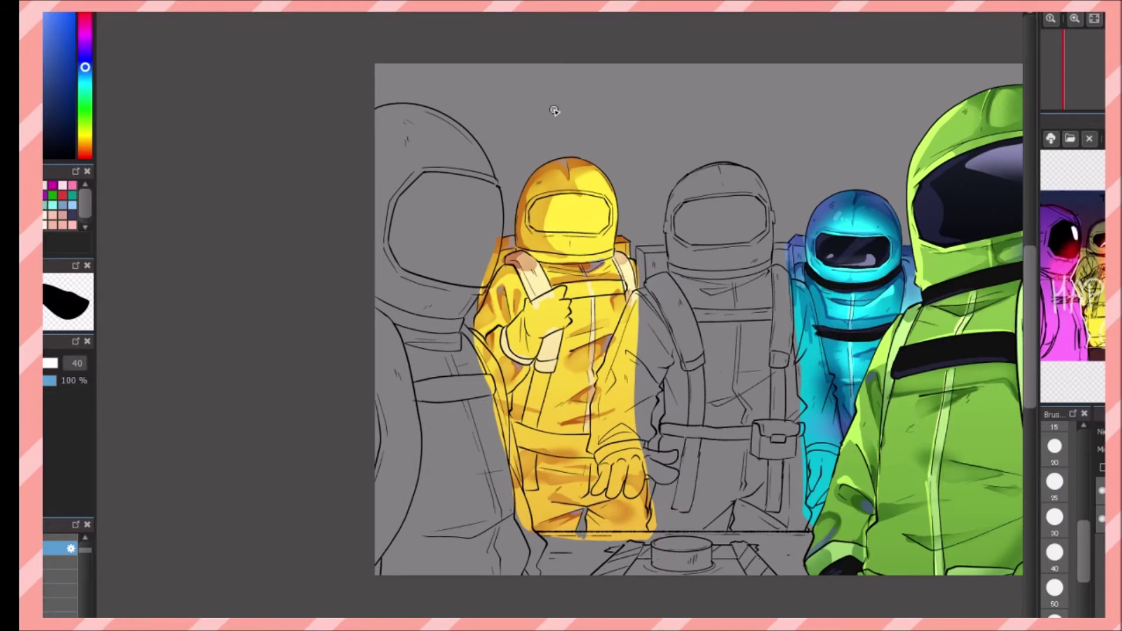
pyautogui.moveTo(554, 110); pyautogui.dragTo(377, 116)
# - Add light yellow highlights to the yellow astronaut's chest beside the zipper
pyautogui.keyDown('alt'); pyautogui.click(418, 246); pyautogui.keyUp('alt')
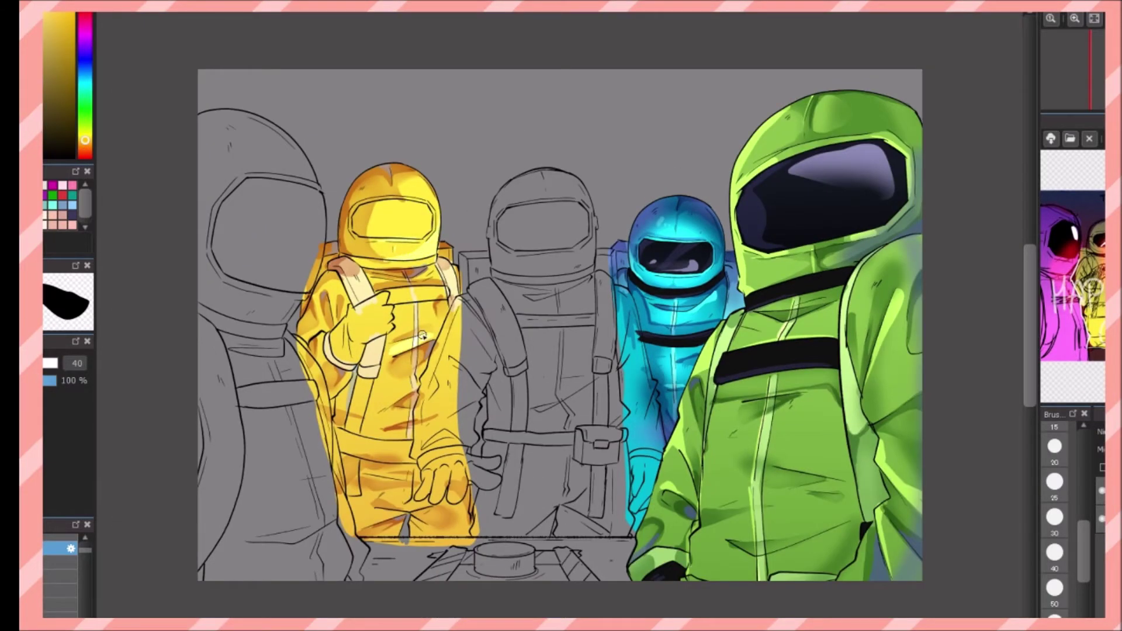
pyautogui.press('b')
pyautogui.moveTo(409, 309); pyautogui.dragTo(429, 327)
# - Paint the yellow astronaut's raised glove, chest strap, side strap and belt black
pyautogui.keyDown('alt'); pyautogui.click(422, 299); pyautogui.keyUp('alt')
pyautogui.press('b')
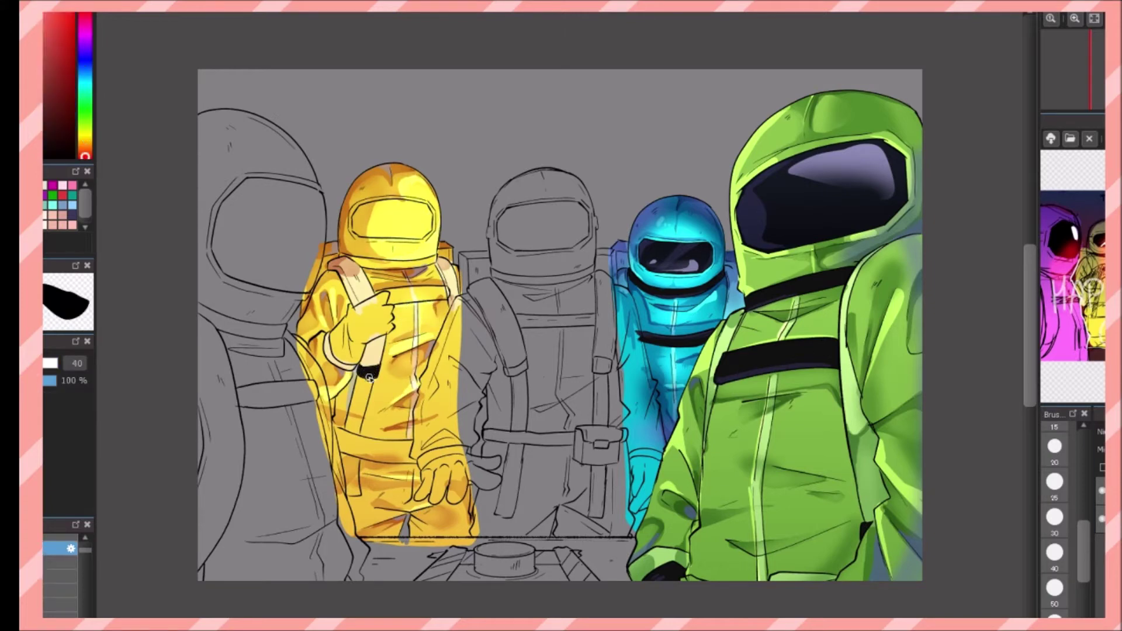
pyautogui.moveTo(358, 409); pyautogui.dragTo(357, 439)
pyautogui.moveTo(339, 447)
pyautogui.mouseDown()
pyautogui.moveTo(420, 447)
pyautogui.moveTo(352, 493)
pyautogui.mouseUp()
pyautogui.moveTo(444, 295)
pyautogui.mouseDown()
pyautogui.moveTo(383, 292)
pyautogui.moveTo(350, 311)
pyautogui.moveTo(382, 301)
pyautogui.moveTo(390, 327)
pyautogui.moveTo(372, 309)
pyautogui.moveTo(347, 347)
pyautogui.mouseUp()
pyautogui.moveTo(348, 348)
pyautogui.mouseDown()
pyautogui.moveTo(339, 327)
pyautogui.moveTo(342, 351)
pyautogui.mouseUp()
# - Clean up the black strap edges and paint dark navy shading on the yellow astronaut's glove and straps
pyautogui.press('e')
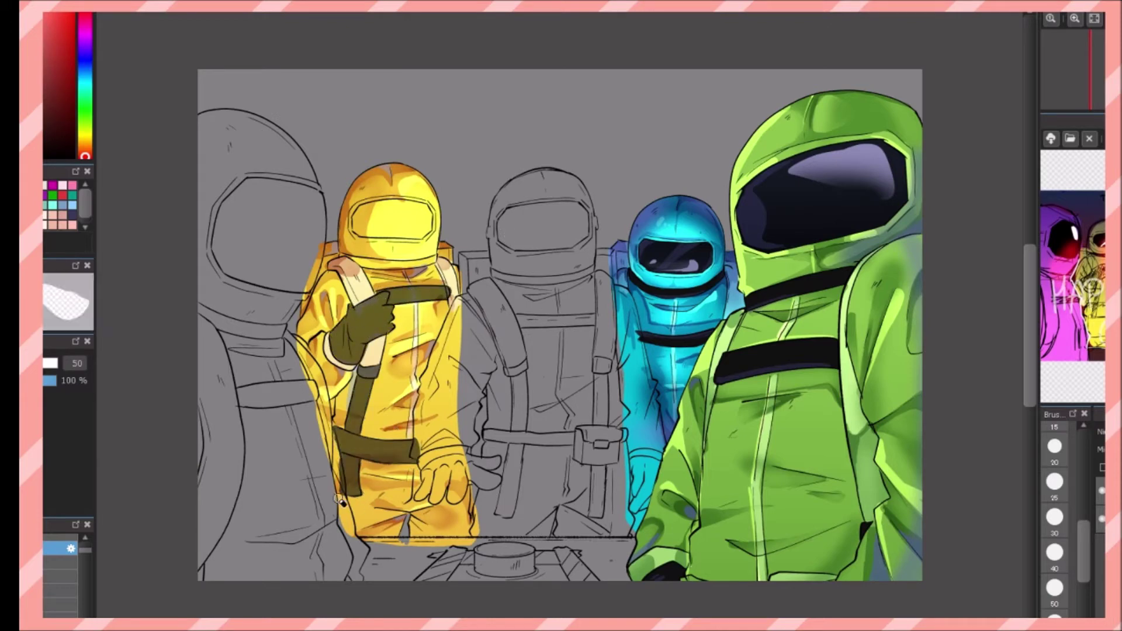
pyautogui.press('b')
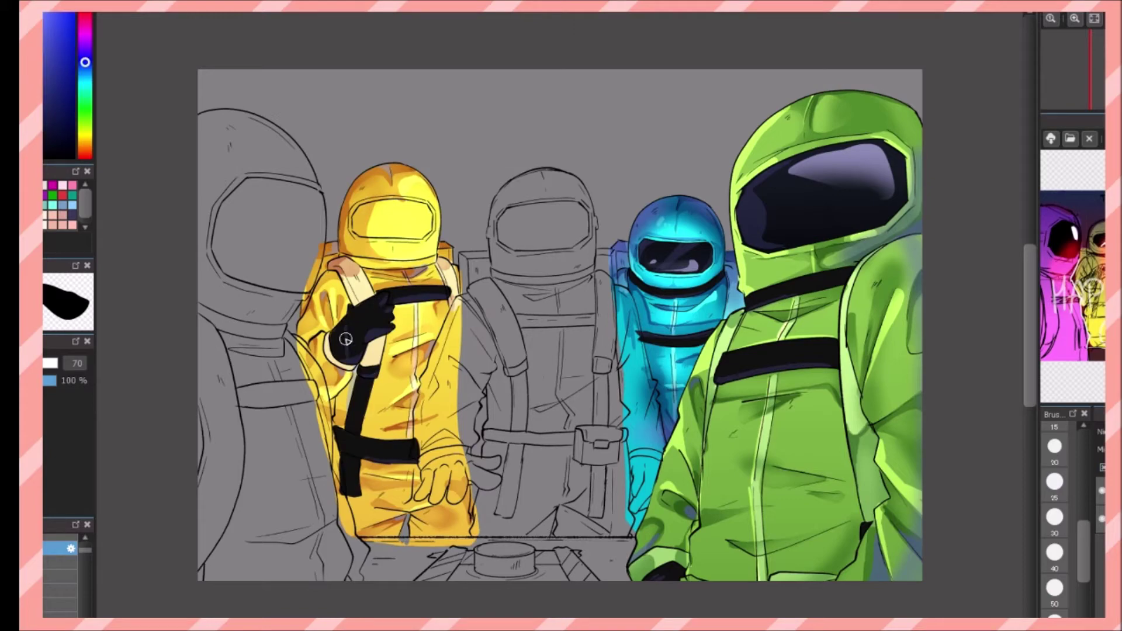
pyautogui.keyDown('alt'); pyautogui.click(891, 83); pyautogui.keyUp('alt')
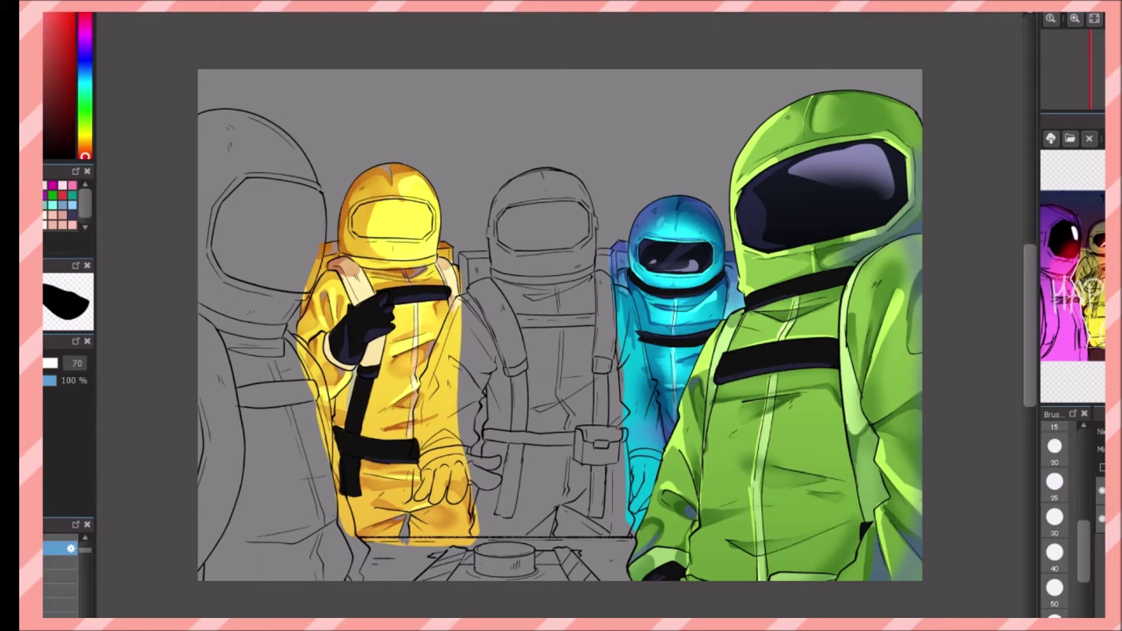
# - Outline the yellow astronaut's visor and fill it near-black
pyautogui.scroll(5, 513, 308)
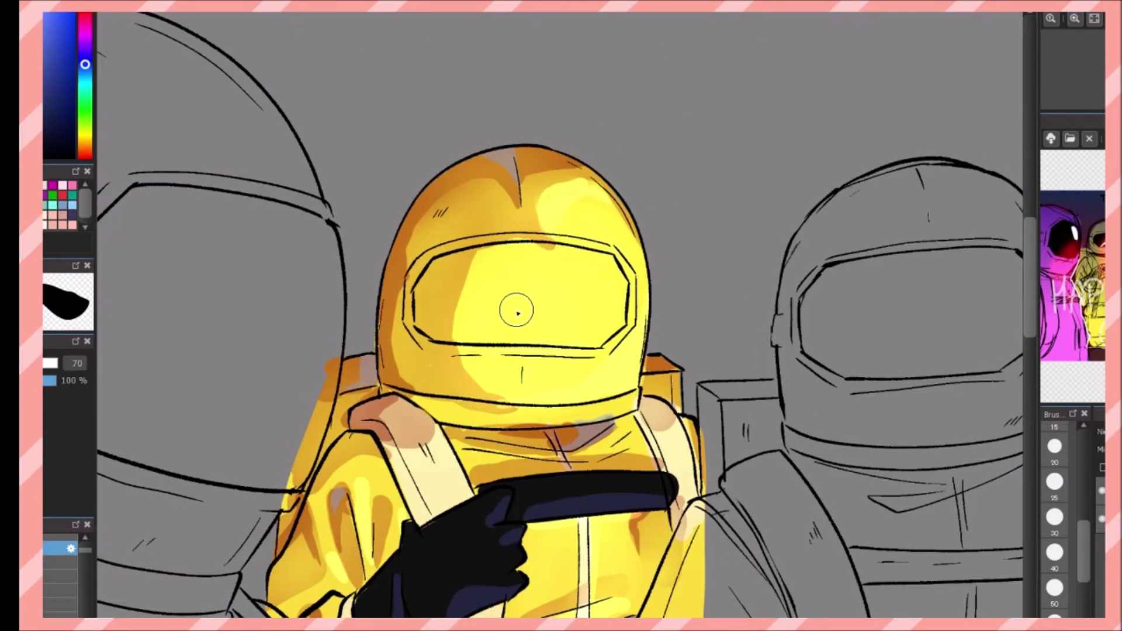
pyautogui.moveTo(613, 248); pyautogui.dragTo(500, 246)
pyautogui.moveTo(624, 282)
pyautogui.mouseDown()
pyautogui.moveTo(589, 340)
pyautogui.moveTo(430, 340)
pyautogui.mouseUp()
pyautogui.click(520, 292)
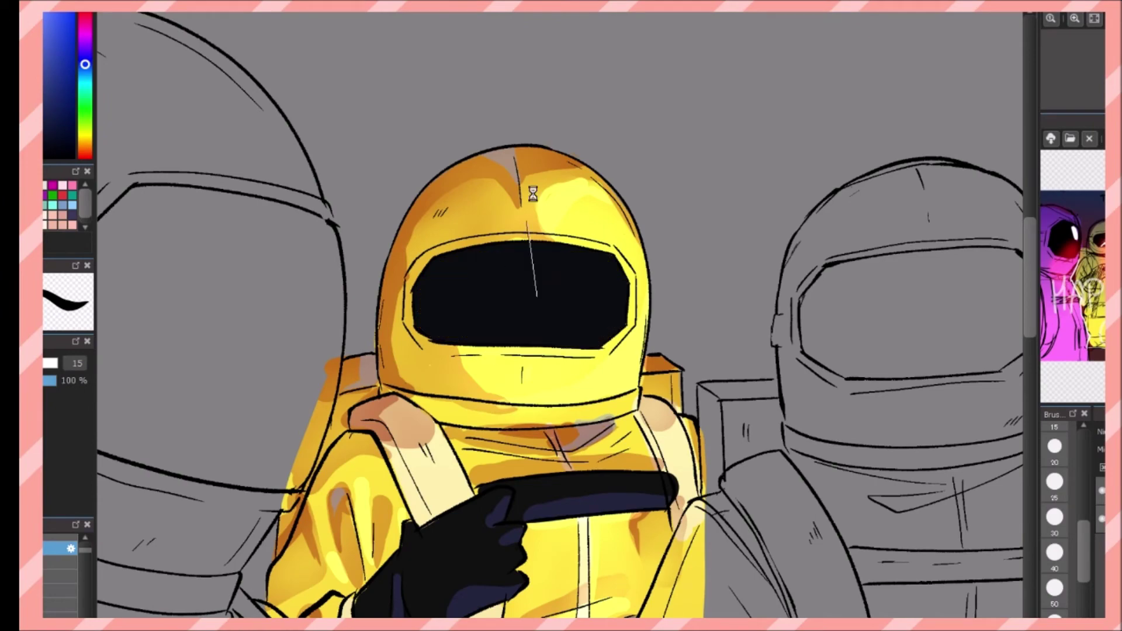
# - Paint navy and pale violet reflections with thin diagonal streaks inside the yellow astronaut's visor
pyautogui.click(1094, 19)
pyautogui.click(1073, 19)
pyautogui.click(1074, 19)
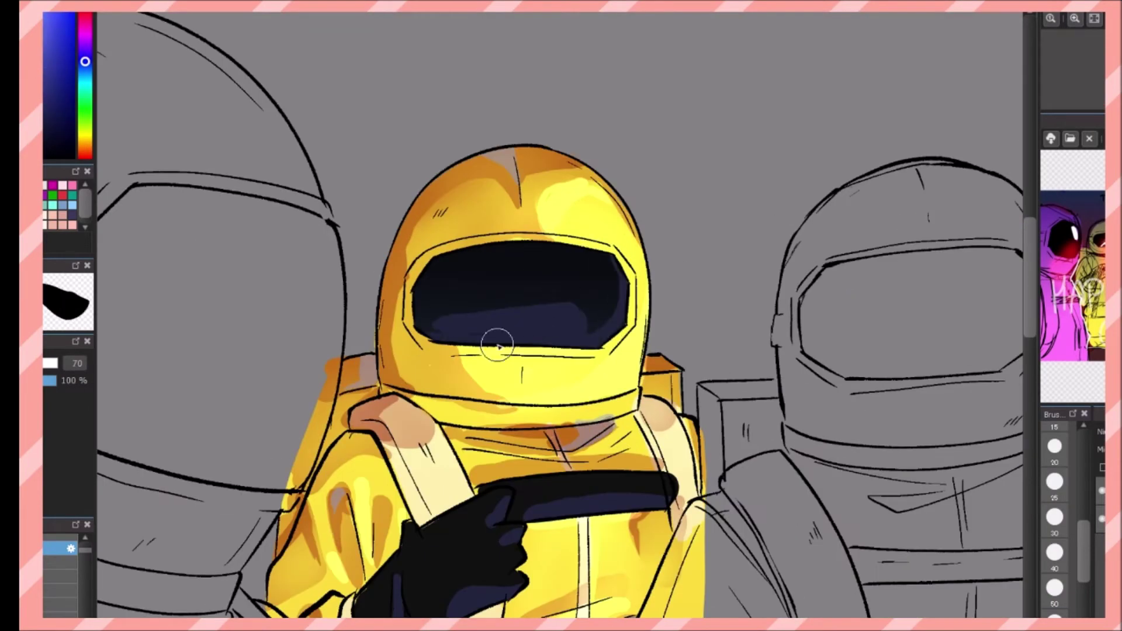
pyautogui.moveTo(496, 338)
pyautogui.mouseDown()
pyautogui.moveTo(587, 307)
pyautogui.moveTo(510, 320)
pyautogui.moveTo(524, 310)
pyautogui.mouseUp()
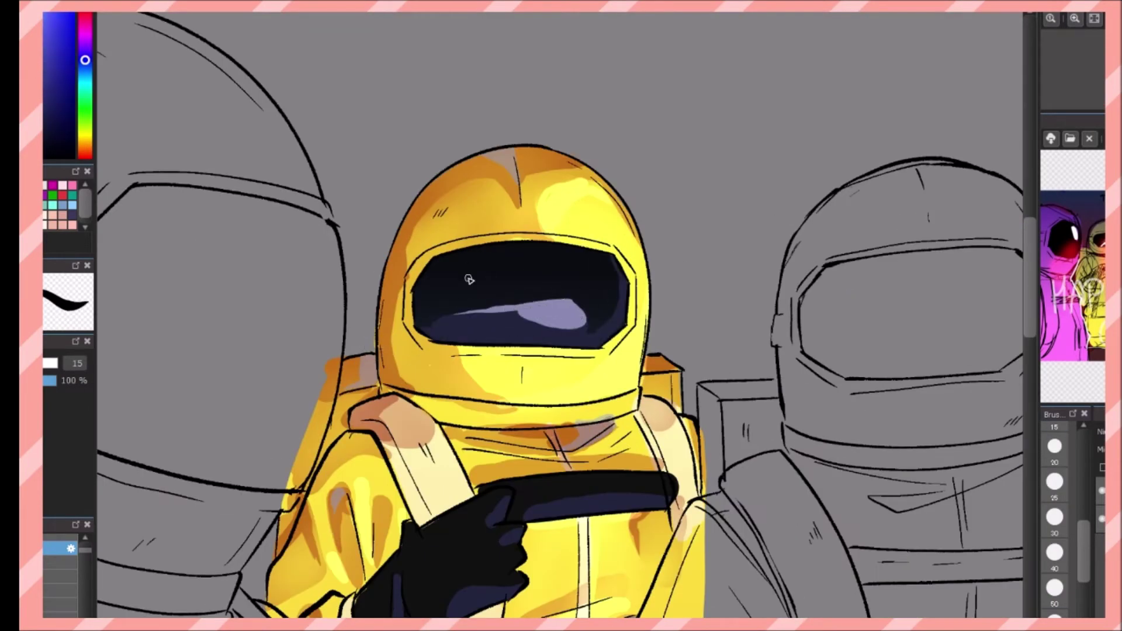
pyautogui.scroll(-5, 509, 309)
pyautogui.scroll(2, 353, 197)
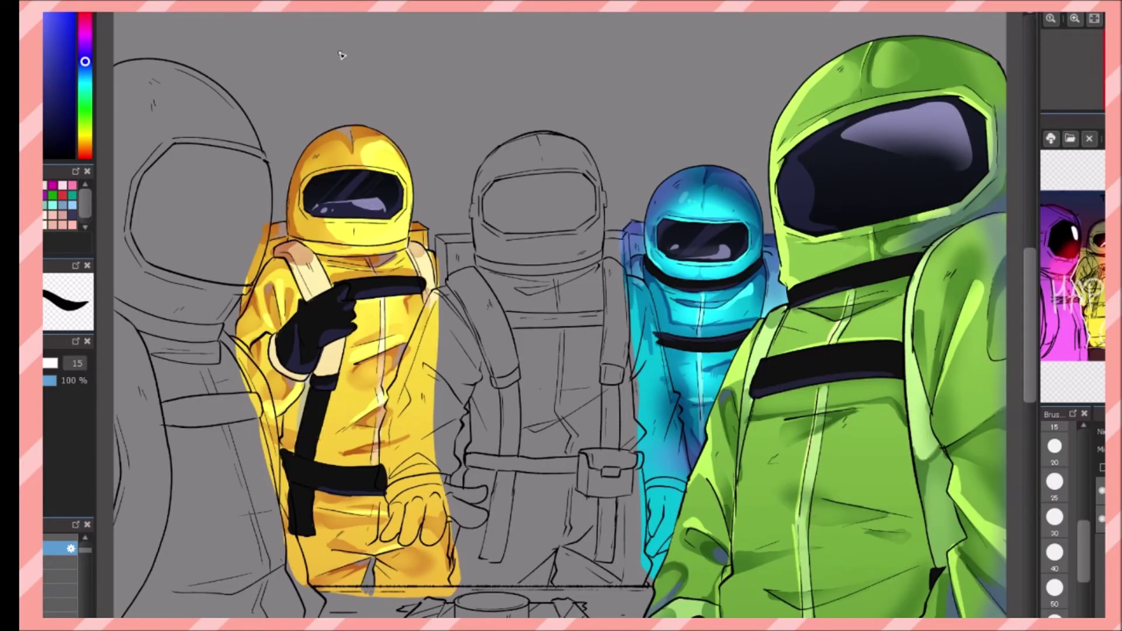
pyautogui.scroll(-3, 338, 70)
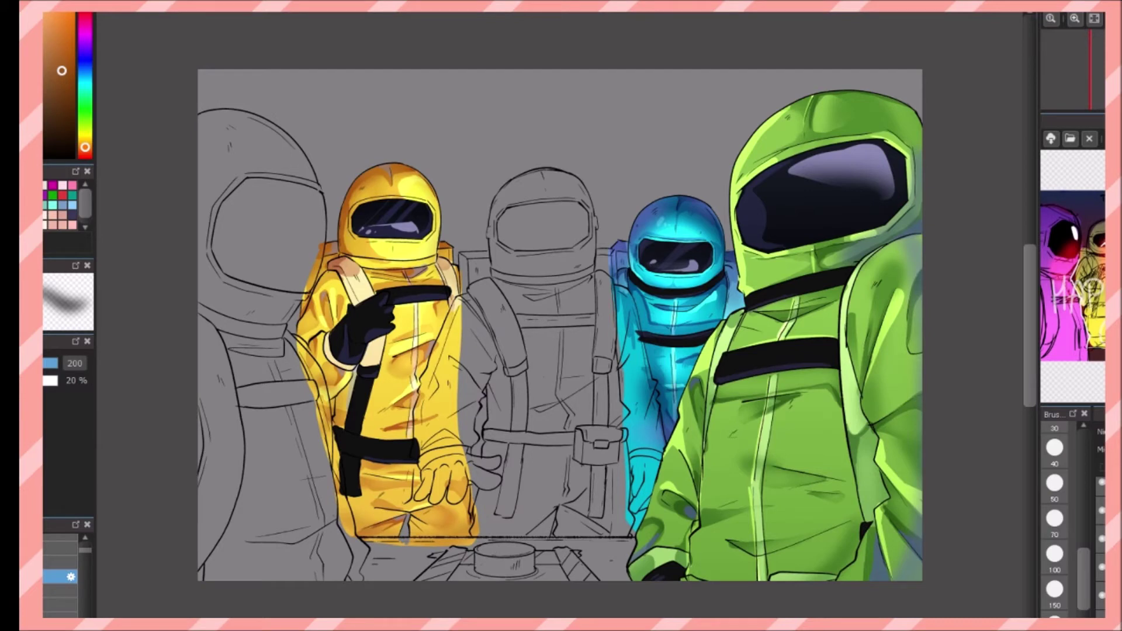
# - Pick a pink swatch, outline the large foreground astronaut beside the yellow one, and fill it flat pink
pyautogui.click(72, 185)
pyautogui.click(61, 548)
pyautogui.moveTo(201, 117)
pyautogui.mouseDown()
pyautogui.moveTo(274, 135)
pyautogui.moveTo(321, 248)
pyautogui.mouseUp()
pyautogui.moveTo(288, 341)
pyautogui.mouseDown()
pyautogui.moveTo(319, 389)
pyautogui.moveTo(329, 509)
pyautogui.moveTo(357, 578)
pyautogui.mouseUp()
pyautogui.hotkey('ctrl', '-')
pyautogui.hotkey('ctrl', '+')
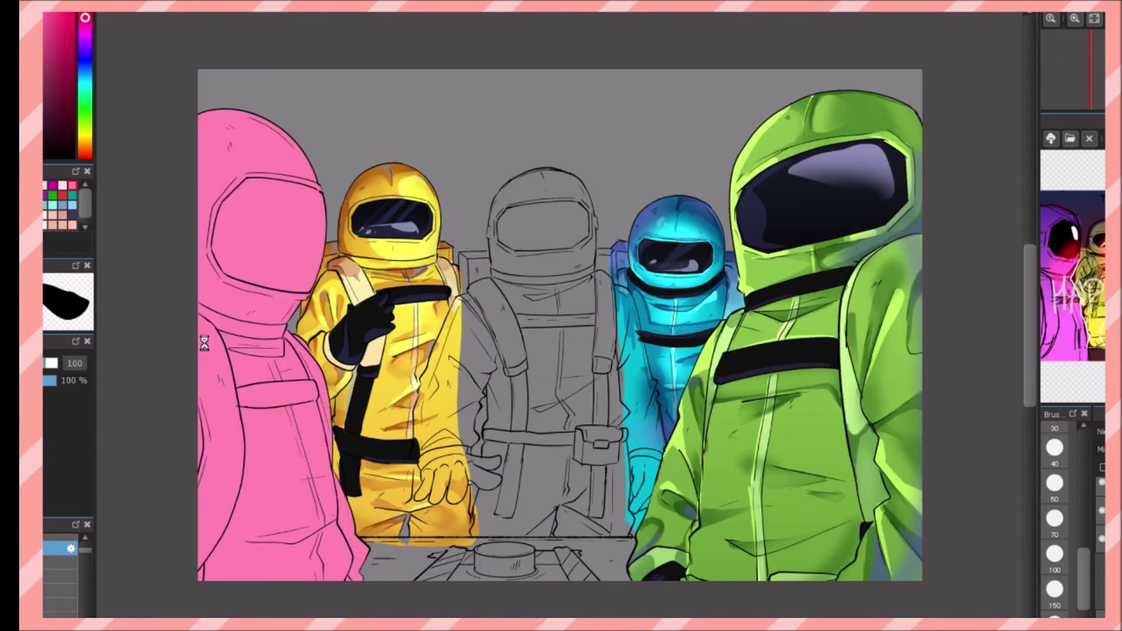
# - Paint the pink astronaut's backpack strap and front zipper in pale pink
pyautogui.moveTo(327, 333); pyautogui.dragTo(287, 432)
pyautogui.moveTo(261, 337); pyautogui.dragTo(315, 553)
pyautogui.hotkey('ctrl', '-')
# - Paint dark magenta shadows on the pink astronaut's helmet and suit, and soften them with a size 300 brush at 20% opacity
pyautogui.click(50, 68)
pyautogui.scroll(2, 323, 340)
pyautogui.click(85, 28)
pyautogui.moveTo(462, 106)
pyautogui.mouseDown()
pyautogui.moveTo(444, 246)
pyautogui.moveTo(514, 280)
pyautogui.mouseUp()
pyautogui.moveTo(462, 328); pyautogui.dragTo(514, 333)
pyautogui.moveTo(549, 391)
pyautogui.mouseDown()
pyautogui.moveTo(496, 397)
pyautogui.moveTo(450, 327)
pyautogui.moveTo(418, 503)
pyautogui.moveTo(446, 571)
pyautogui.moveTo(554, 407)
pyautogui.mouseUp()
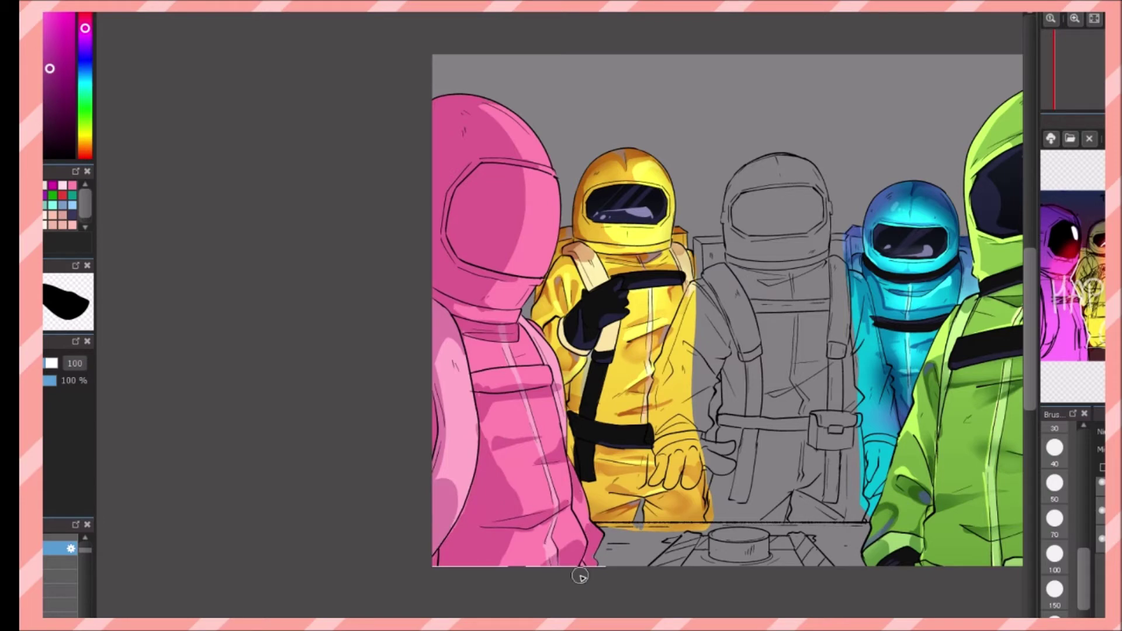
pyautogui.click(59, 577)
pyautogui.moveTo(467, 123)
pyautogui.mouseDown()
pyautogui.moveTo(468, 316)
pyautogui.moveTo(540, 396)
pyautogui.mouseUp()
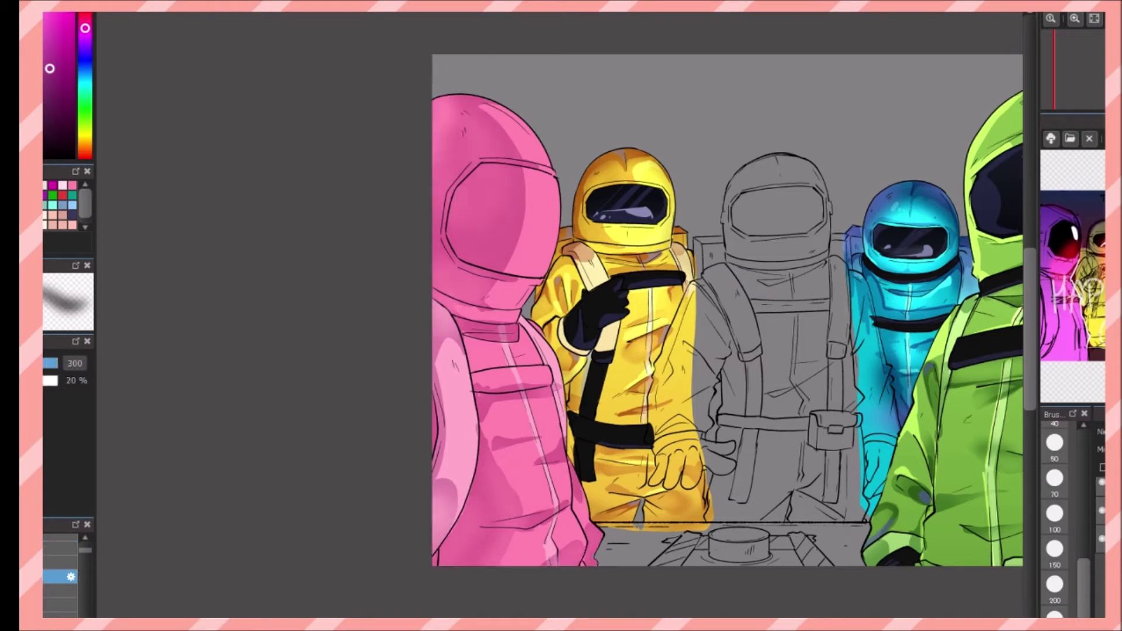
# - Choose a purple and layer deeper shadows onto the pink astronaut's helmet top, visor side and torso folds
pyautogui.click(85, 35)
pyautogui.click(58, 91)
pyautogui.click(59, 555)
pyautogui.moveTo(470, 162); pyautogui.dragTo(445, 248)
pyautogui.moveTo(479, 158); pyautogui.dragTo(435, 240)
pyautogui.hotkey('ctrl', 'z')
pyautogui.moveTo(514, 93); pyautogui.dragTo(450, 158)
pyautogui.moveTo(444, 117); pyautogui.dragTo(501, 150)
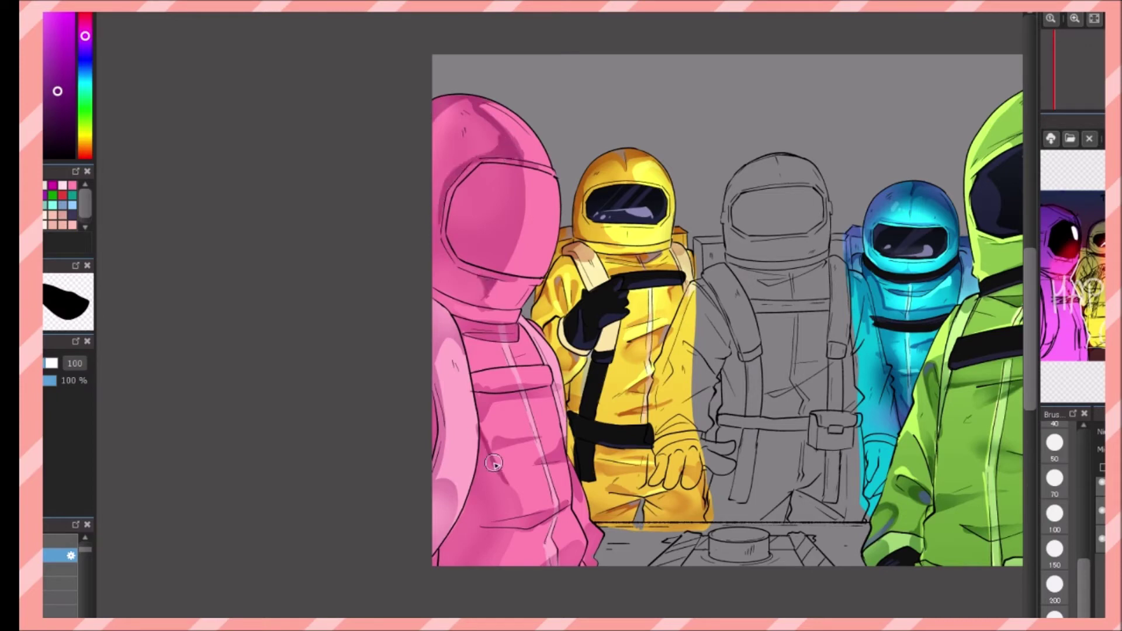
pyautogui.press('Down')
pyautogui.press('Down')
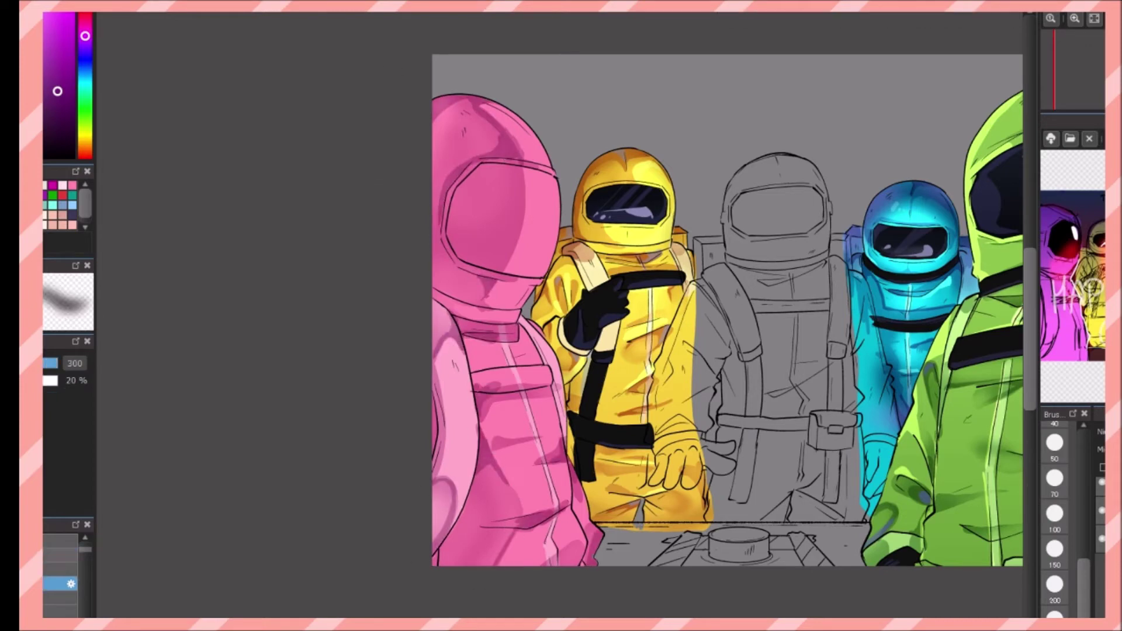
# - Add muted blue-violet accents to the pink astronaut's suit and deepen the magenta shading with a size 700 brush at 20% opacity
pyautogui.press('Up')
pyautogui.press('Up')
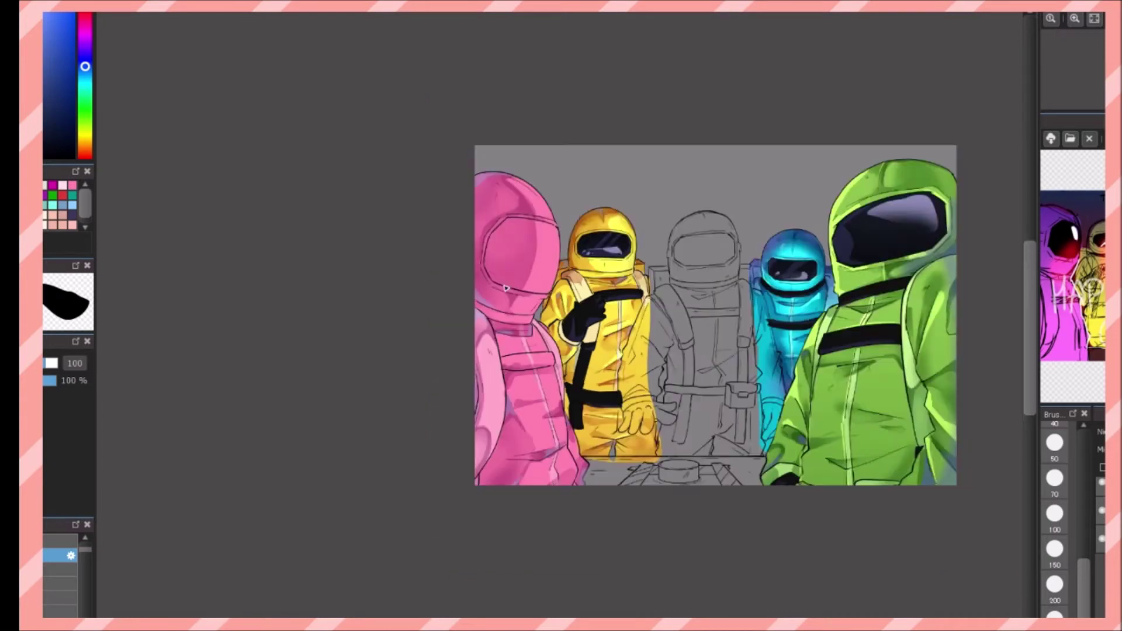
pyautogui.keyDown('alt'); pyautogui.click(522, 121); pyautogui.keyUp('alt')
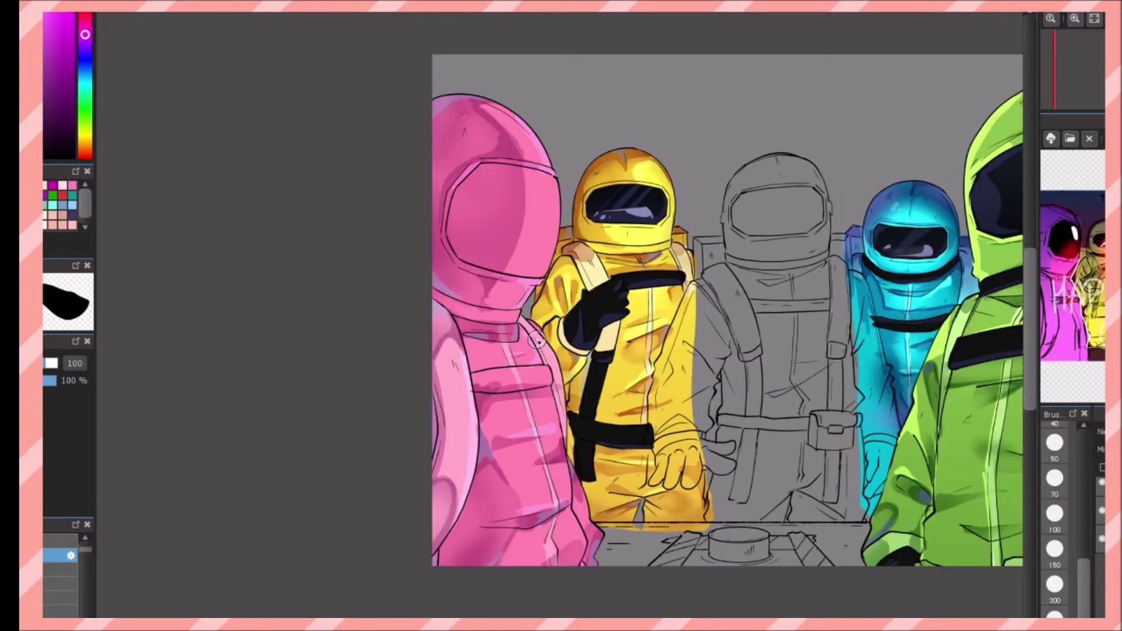
pyautogui.scroll(-1, 500, 359)
pyautogui.keyDown('alt'); pyautogui.click(496, 184); pyautogui.keyUp('alt')
pyautogui.press('Down')
pyautogui.press('Down')
pyautogui.scroll(1, 497, 499)
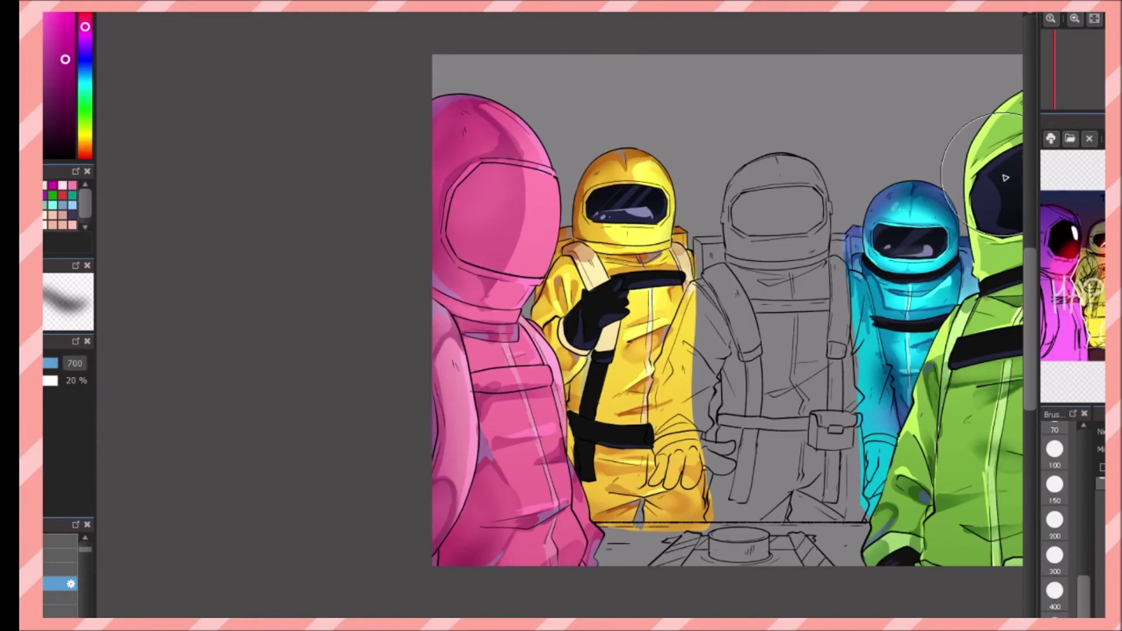
pyautogui.press('Up')
pyautogui.press('Up')
# - Fill the pink astronaut's visor near-black and paint navy bands and pale violet reflections on the glass
pyautogui.scroll(2, 699, 286)
pyautogui.moveTo(685, 391)
pyautogui.mouseDown()
pyautogui.moveTo(535, 233)
pyautogui.moveTo(473, 322)
pyautogui.moveTo(664, 462)
pyautogui.moveTo(685, 390)
pyautogui.mouseUp()
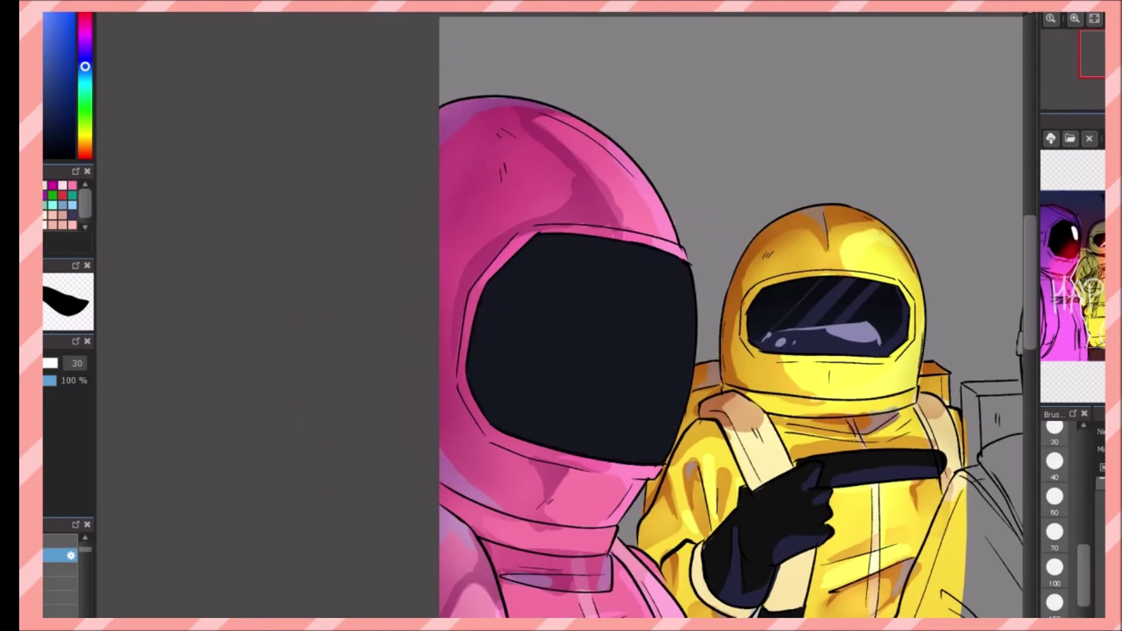
pyautogui.keyDown('alt'); pyautogui.click(818, 344); pyautogui.keyUp('alt')
pyautogui.press('Down')
pyautogui.moveTo(666, 444)
pyautogui.mouseDown()
pyautogui.moveTo(661, 248)
pyautogui.moveTo(514, 269)
pyautogui.mouseUp()
pyautogui.moveTo(690, 246); pyautogui.dragTo(648, 456)
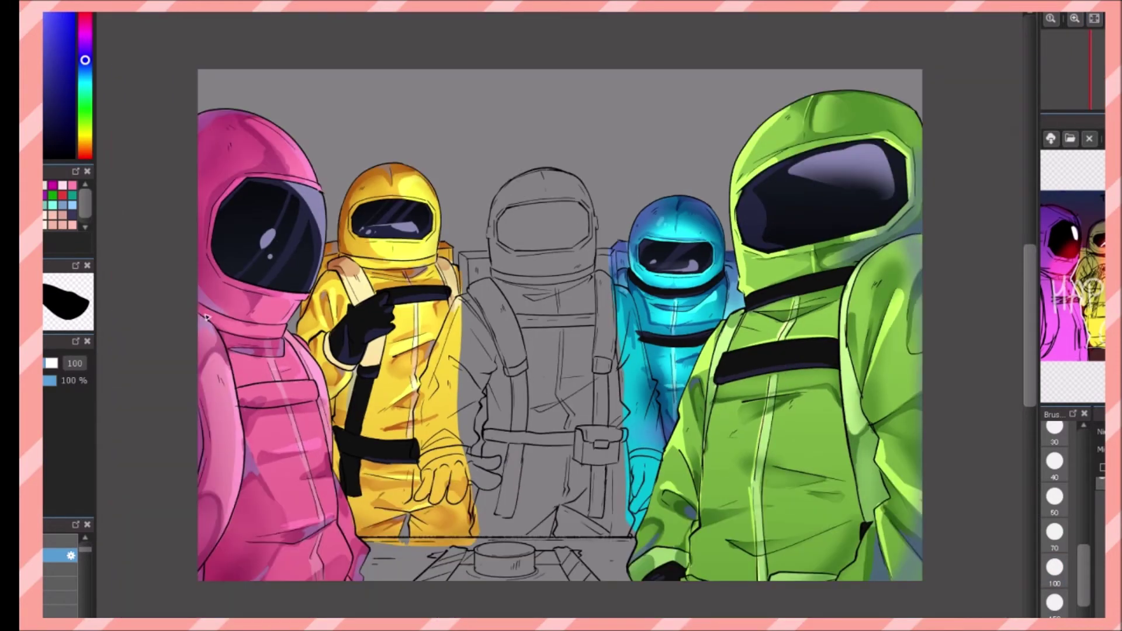
# - Paint the pink astronaut's neck ring and chest strap black
pyautogui.scroll(3, 456, 292)
pyautogui.press('Up')
pyautogui.moveTo(409, 453)
pyautogui.mouseDown()
pyautogui.moveTo(564, 447)
pyautogui.moveTo(409, 497)
pyautogui.mouseUp()
pyautogui.moveTo(500, 348)
pyautogui.mouseDown()
pyautogui.moveTo(322, 309)
pyautogui.moveTo(496, 344)
pyautogui.moveTo(333, 301)
pyautogui.moveTo(490, 351)
pyautogui.mouseUp()
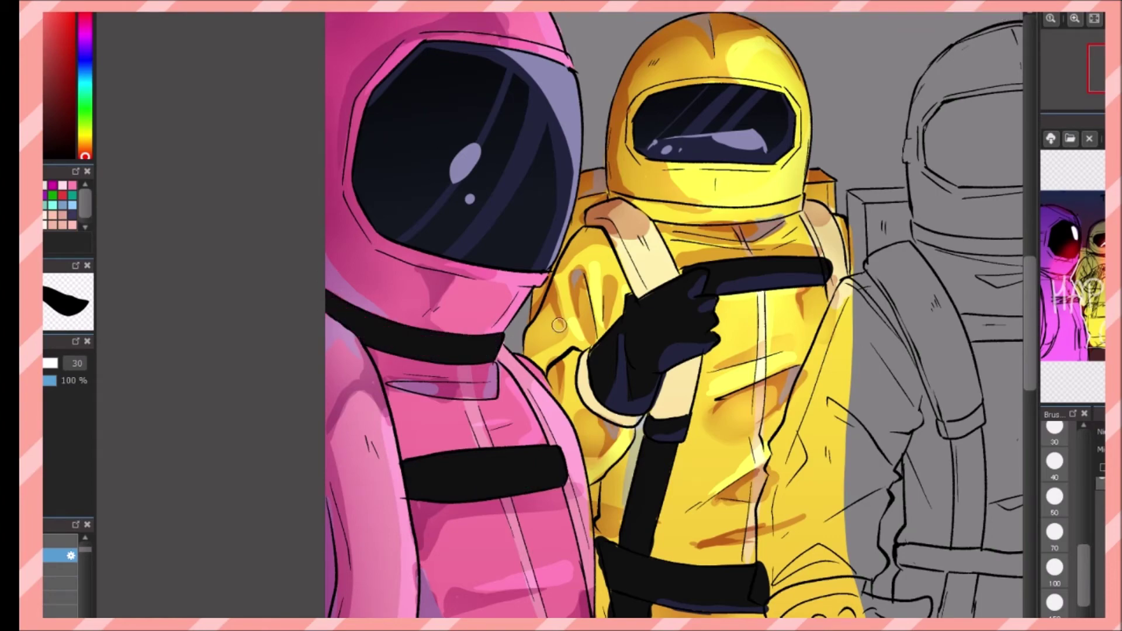
# - Outline the centre astronaut in red with a size 30 brush and fill the whole figure flat red
pyautogui.keyDown('alt'); pyautogui.click(414, 326); pyautogui.keyUp('alt')
pyautogui.click(1093, 20)
pyautogui.hotkey('ctrl', '-')
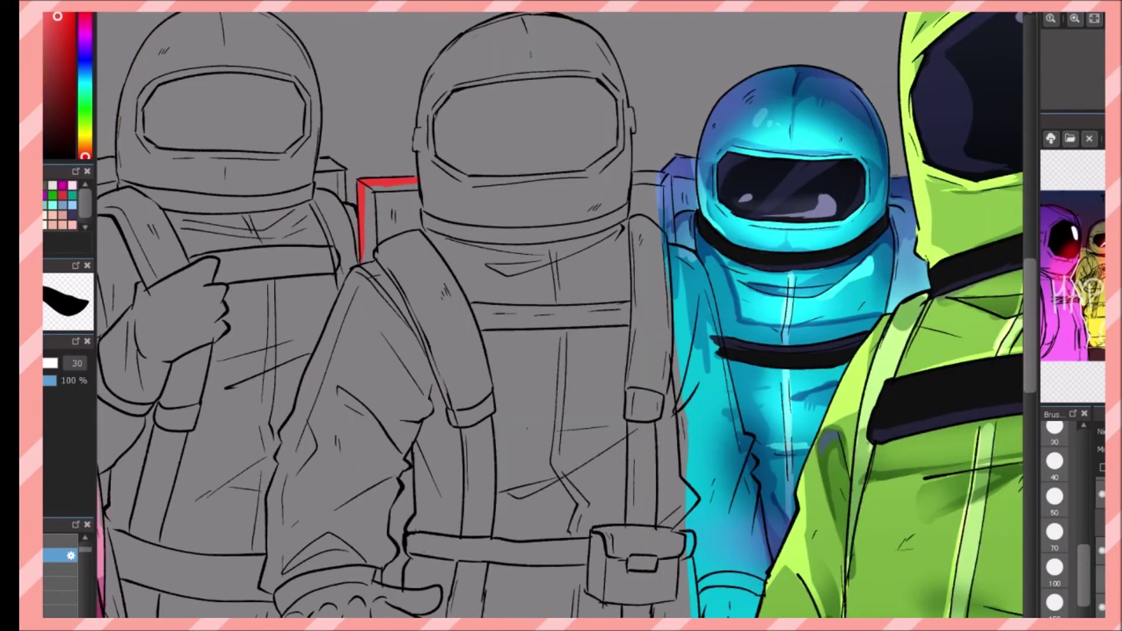
pyautogui.moveTo(359, 266)
pyautogui.mouseDown()
pyautogui.moveTo(281, 447)
pyautogui.moveTo(266, 591)
pyautogui.mouseUp()
pyautogui.moveTo(417, 178)
pyautogui.mouseDown()
pyautogui.moveTo(468, 36)
pyautogui.moveTo(624, 94)
pyautogui.moveTo(670, 248)
pyautogui.mouseUp()
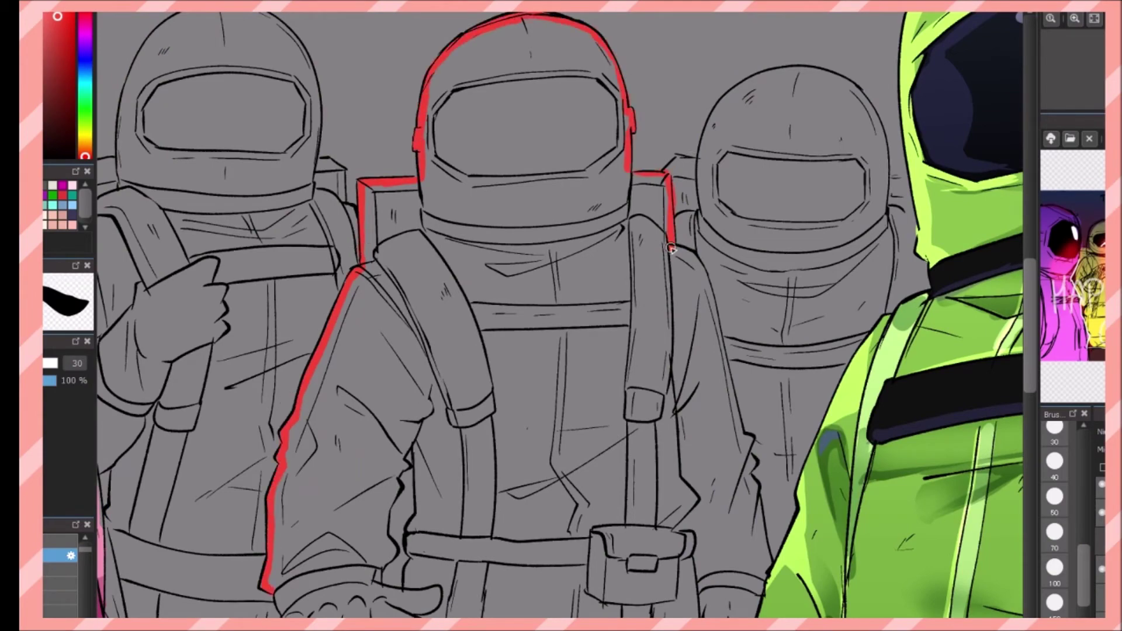
pyautogui.moveTo(724, 345); pyautogui.dragTo(774, 571)
pyautogui.hotkey('ctrl', '-')
pyautogui.hotkey('ctrl', '-')
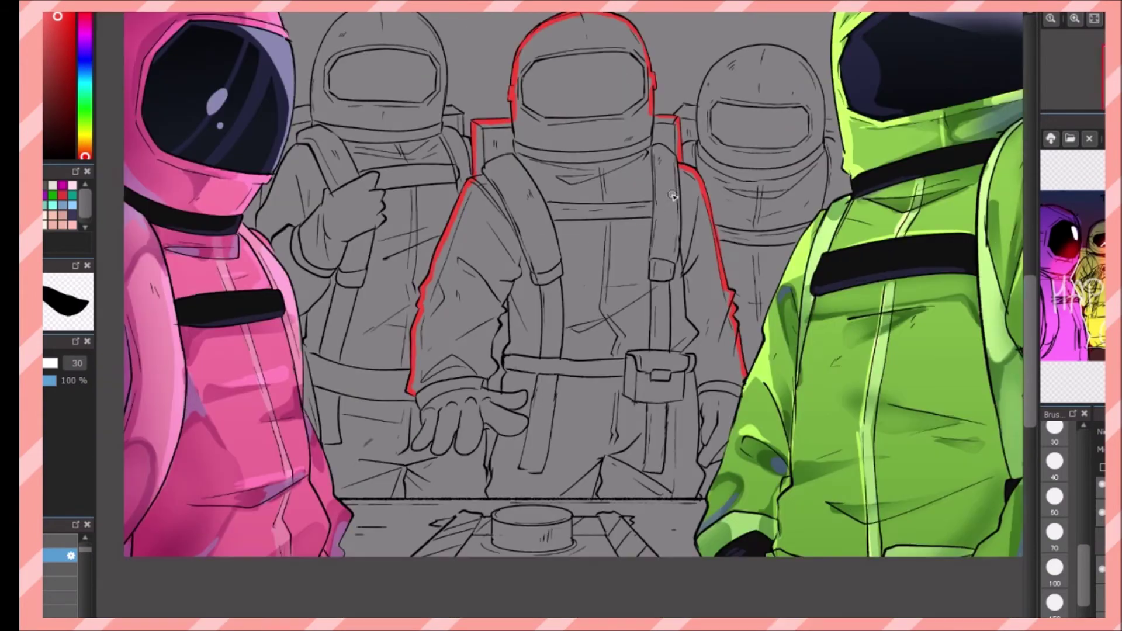
pyautogui.moveTo(699, 487)
pyautogui.mouseDown()
pyautogui.moveTo(456, 436)
pyautogui.moveTo(412, 389)
pyautogui.mouseUp()
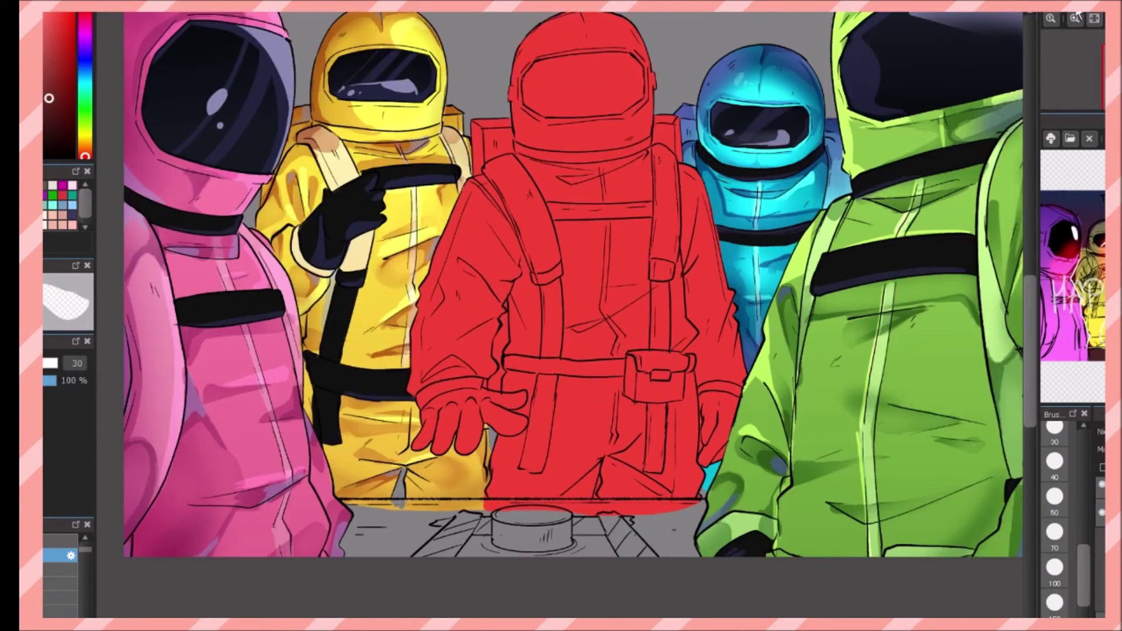
# - Paint dark red shadows on the centre astronaut's far sleeve, pouch, collar, chest and trouser folds
pyautogui.moveTo(684, 273)
pyautogui.mouseDown()
pyautogui.moveTo(695, 197)
pyautogui.moveTo(698, 275)
pyautogui.mouseUp()
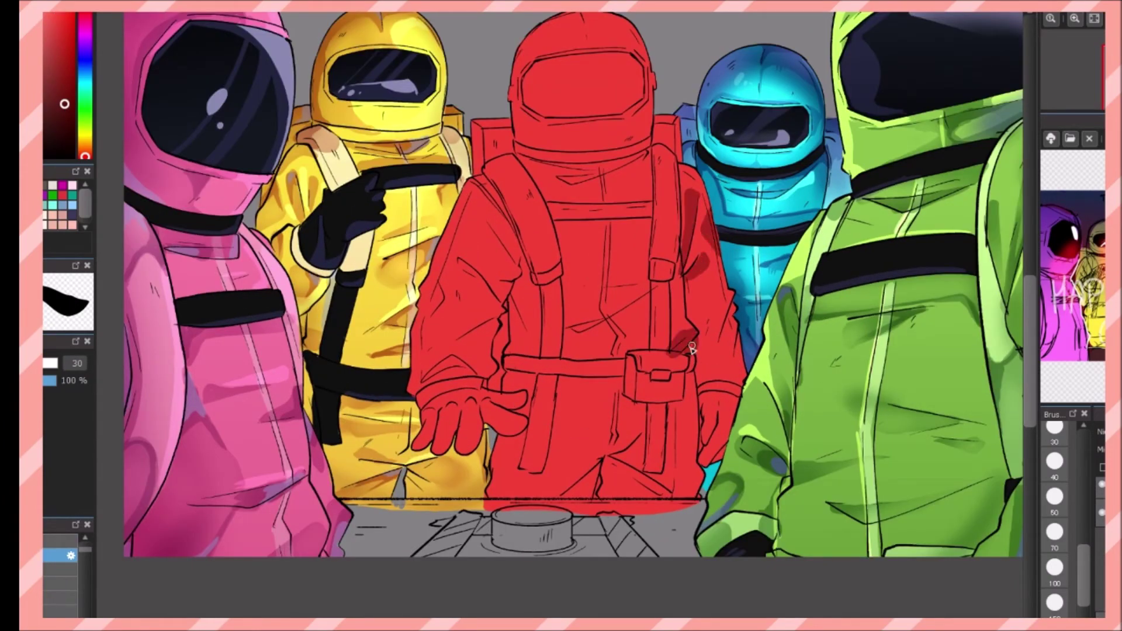
pyautogui.moveTo(683, 324); pyautogui.dragTo(725, 362)
pyautogui.click(1054, 531)
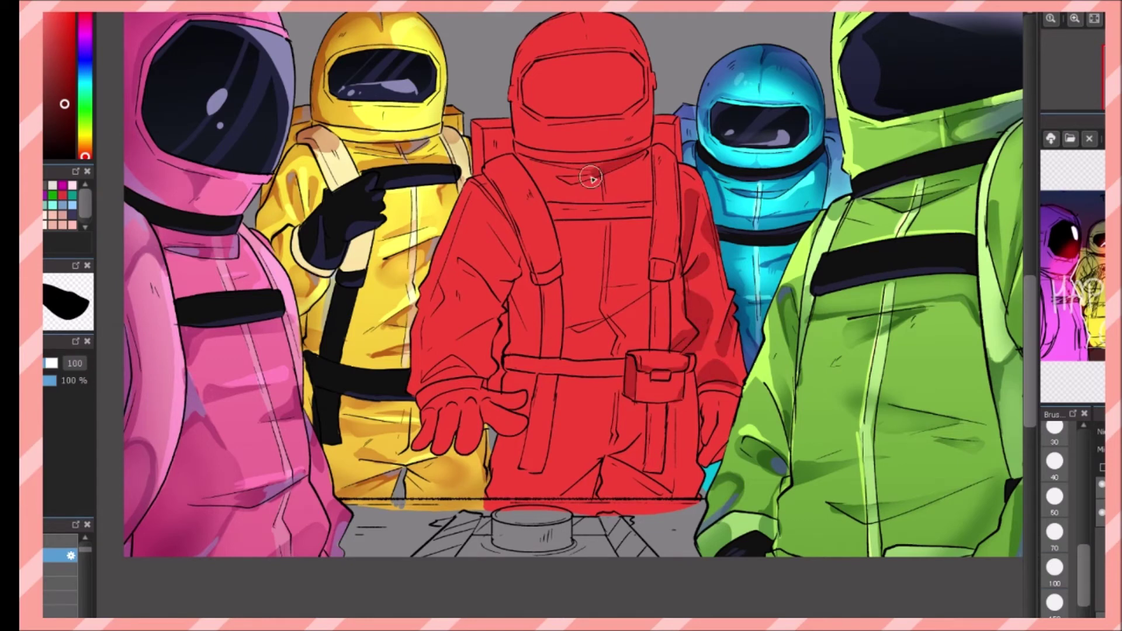
pyautogui.moveTo(538, 194); pyautogui.dragTo(666, 193)
pyautogui.moveTo(637, 292)
pyautogui.mouseDown()
pyautogui.moveTo(588, 247)
pyautogui.moveTo(649, 216)
pyautogui.mouseUp()
pyautogui.moveTo(643, 143); pyautogui.dragTo(638, 175)
pyautogui.moveTo(533, 251); pyautogui.dragTo(514, 350)
pyautogui.moveTo(666, 462); pyautogui.dragTo(602, 508)
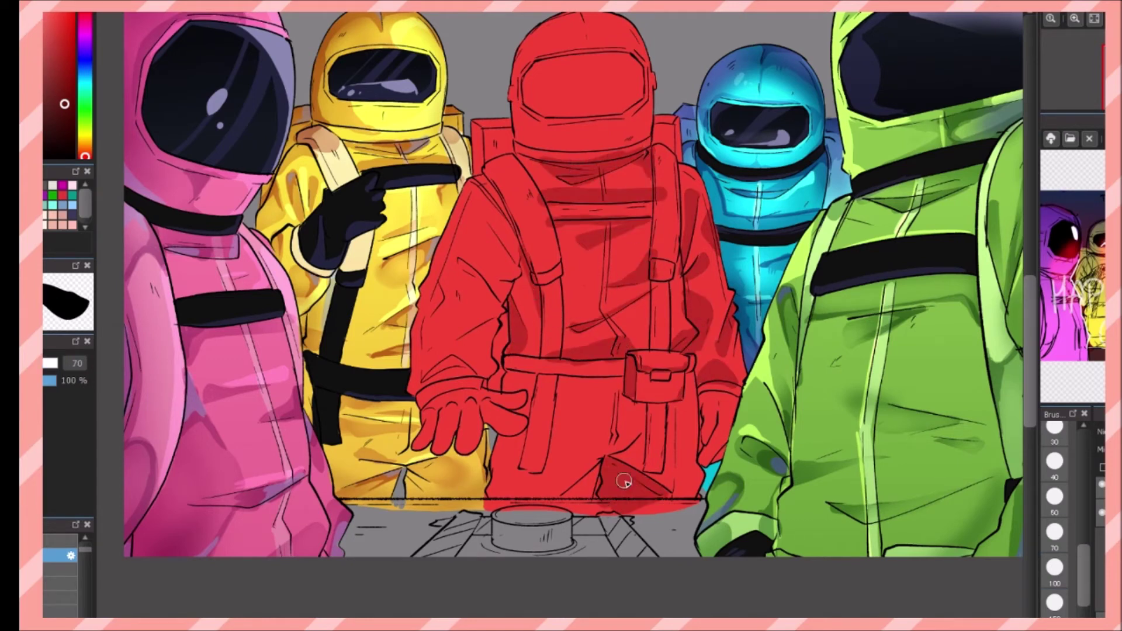
# - Extend the dark red shadows over the red astronaut's legs, bent sleeve and helmet with a size 70 brush
pyautogui.moveTo(677, 374); pyautogui.dragTo(555, 491)
pyautogui.moveTo(613, 371); pyautogui.dragTo(543, 467)
pyautogui.moveTo(420, 386)
pyautogui.mouseDown()
pyautogui.moveTo(477, 275)
pyautogui.moveTo(461, 193)
pyautogui.mouseUp()
pyautogui.moveTo(502, 316); pyautogui.dragTo(467, 386)
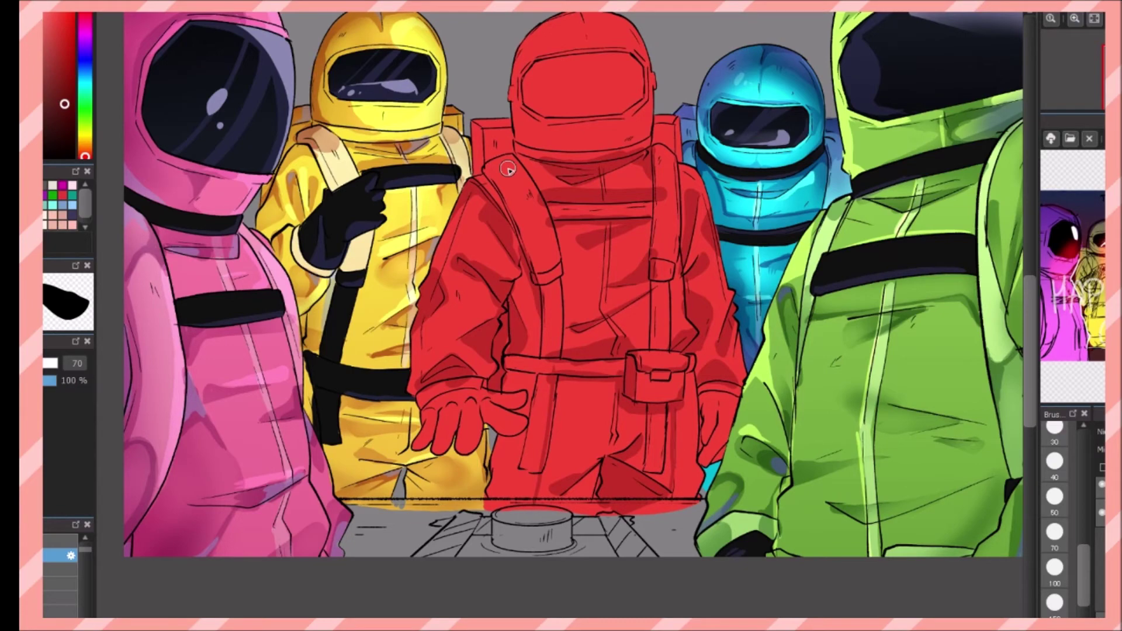
pyautogui.scroll(-3, 497, 190)
pyautogui.moveTo(618, 143); pyautogui.dragTo(623, 191)
pyautogui.moveTo(533, 149); pyautogui.dragTo(534, 192)
pyautogui.moveTo(604, 109); pyautogui.dragTo(562, 119)
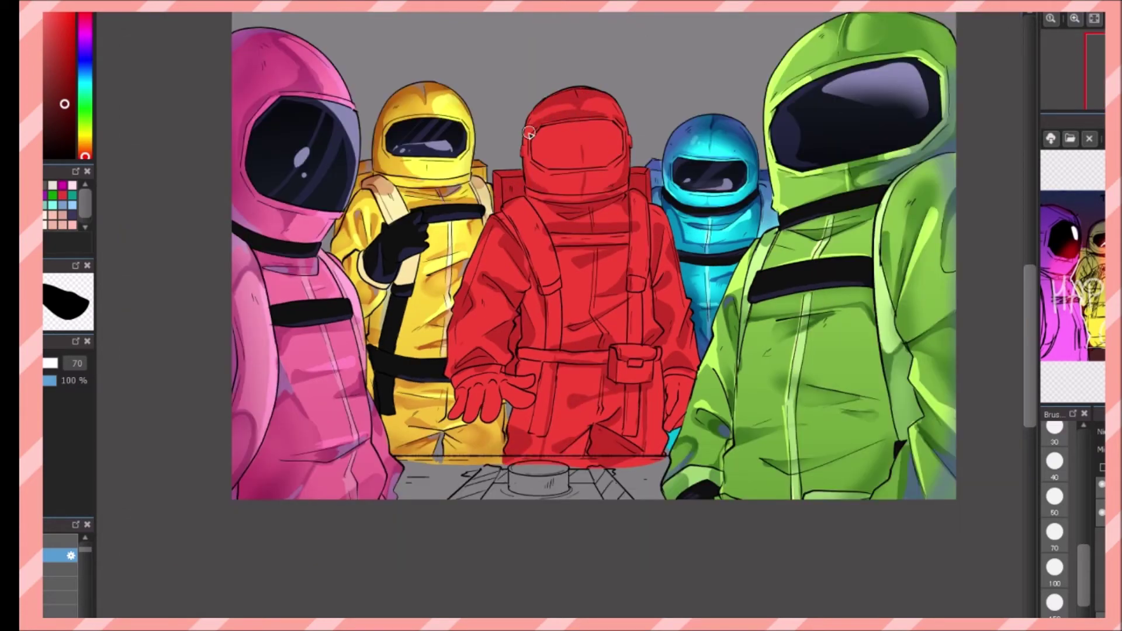
# - Paint the red astronaut's shoulder straps and cuffs pale pink, and deepen the suit folds with darker red and muted blue shadows
pyautogui.press('e')
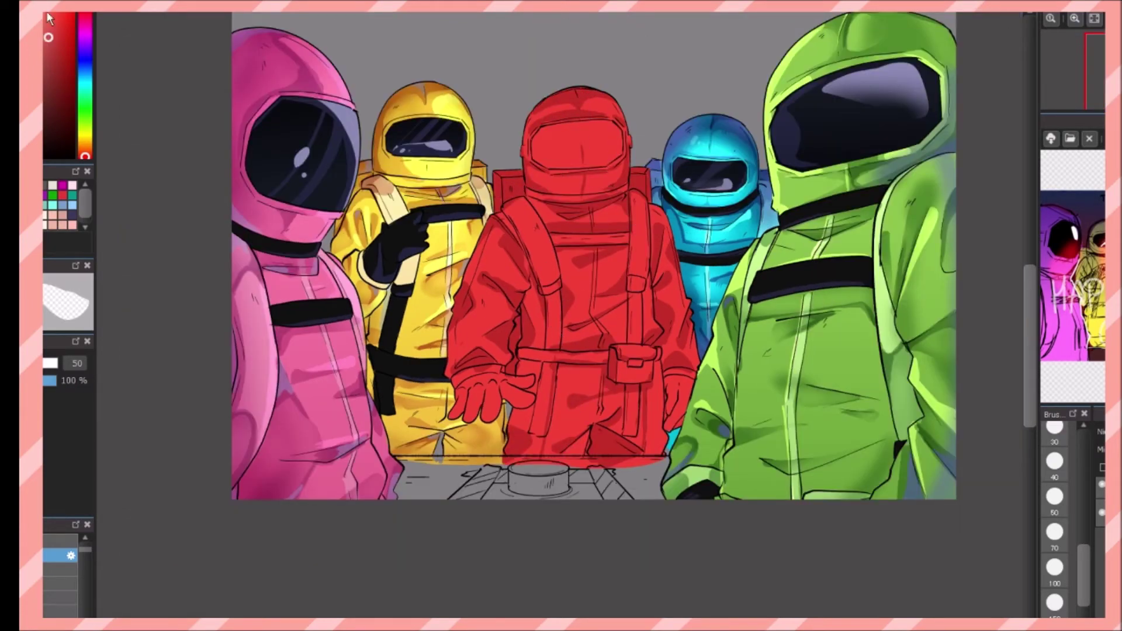
pyautogui.press('b')
pyautogui.click(45, 24)
pyautogui.moveTo(515, 210); pyautogui.dragTo(552, 284)
pyautogui.moveTo(635, 193); pyautogui.dragTo(641, 283)
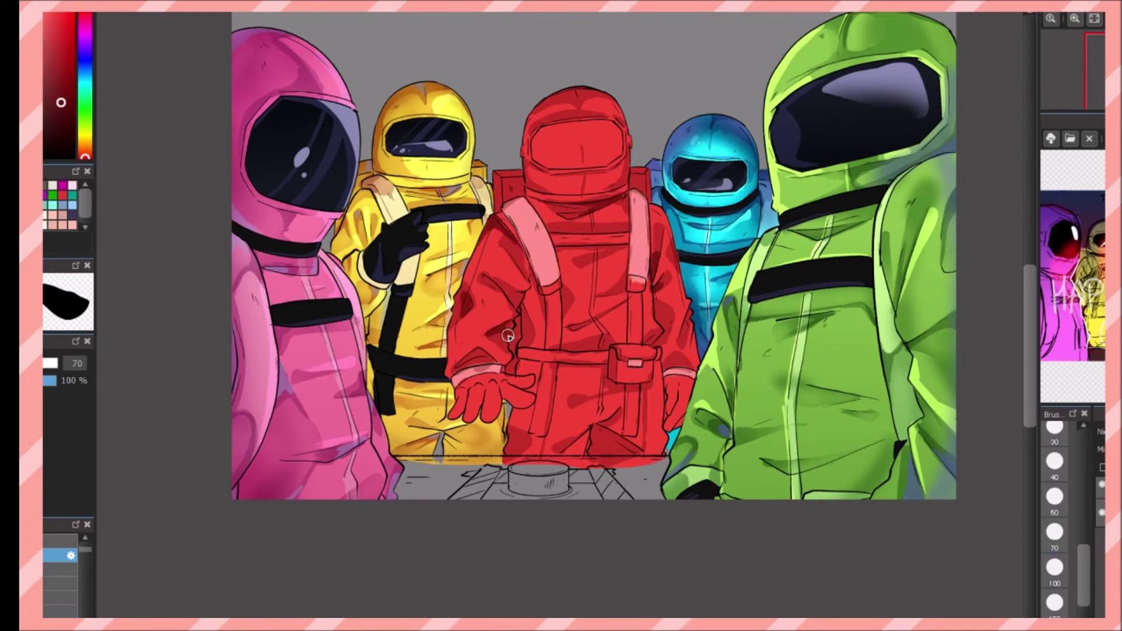
pyautogui.moveTo(638, 425); pyautogui.dragTo(590, 451)
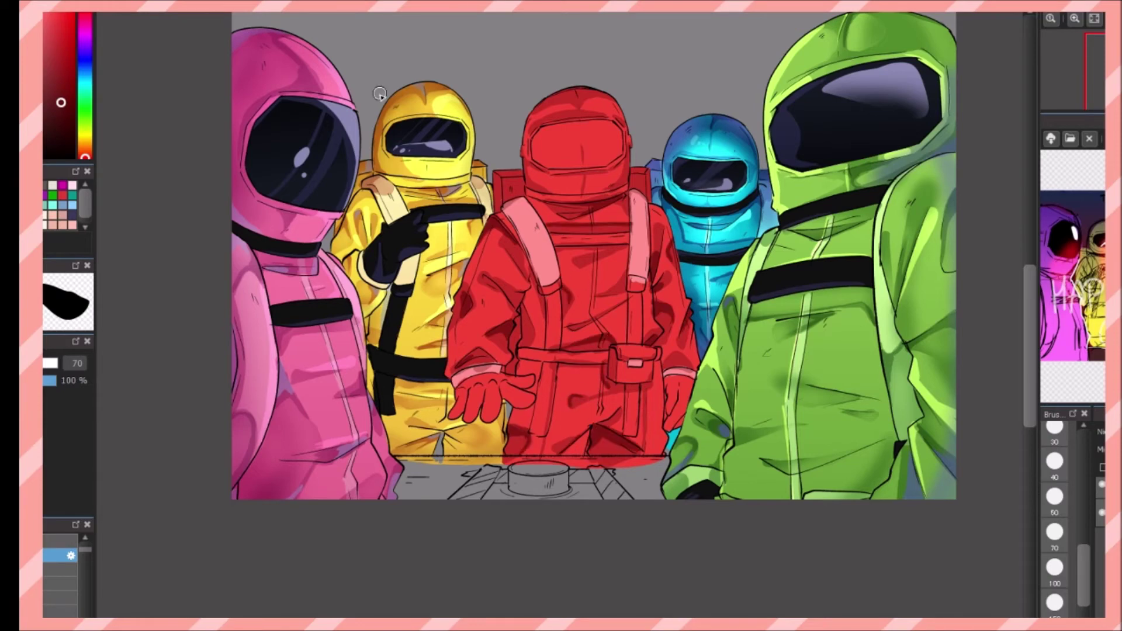
pyautogui.click(84, 71)
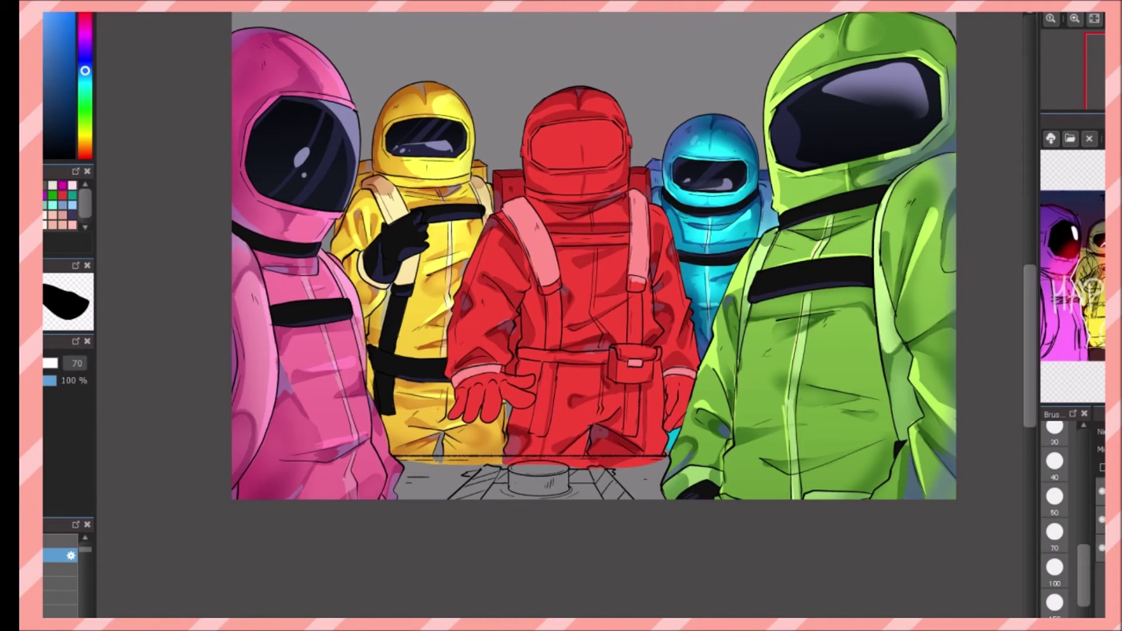
# - Paint the red astronaut's chest strap and neck ring black with a size 30 brush
pyautogui.keyDown('alt'); pyautogui.click(561, 240); pyautogui.keyUp('alt')
pyautogui.scroll(3, 561, 239)
pyautogui.click(1055, 429)
pyautogui.moveTo(824, 312); pyautogui.dragTo(689, 295)
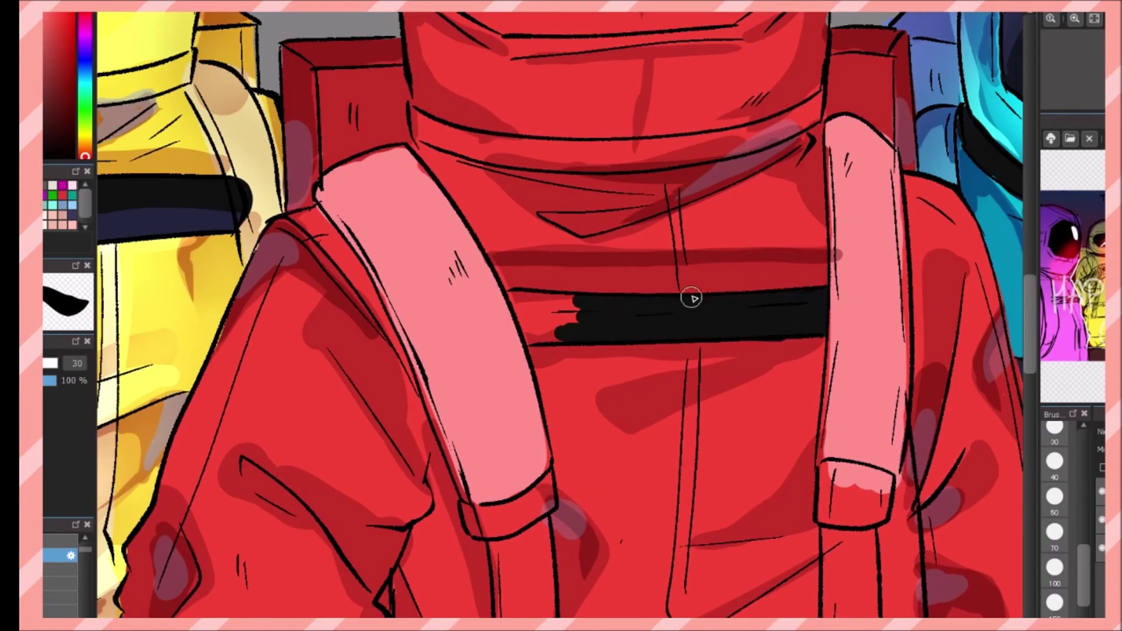
pyautogui.moveTo(567, 305); pyautogui.dragTo(515, 317)
pyautogui.scroll(-4, 601, 359)
pyautogui.moveTo(888, 334)
pyautogui.mouseDown()
pyautogui.moveTo(726, 380)
pyautogui.moveTo(581, 381)
pyautogui.moveTo(479, 330)
pyautogui.mouseUp()
# - Paint the buckles and upper vertical harness straps on the red astronaut's torso black
pyautogui.scroll(-7, 582, 228)
pyautogui.moveTo(858, 281); pyautogui.dragTo(876, 444)
pyautogui.moveTo(853, 350); pyautogui.dragTo(847, 532)
pyautogui.press('e')
pyautogui.press('e')
pyautogui.scroll(-3, 589, 233)
pyautogui.moveTo(607, 222)
pyautogui.mouseDown()
pyautogui.moveTo(634, 311)
pyautogui.moveTo(643, 497)
pyautogui.mouseUp()
# - Paint the red astronaut's waist belt and the strap ends hanging below it black
pyautogui.scroll(-3, 616, 445)
pyautogui.moveTo(619, 433); pyautogui.dragTo(619, 479)
pyautogui.moveTo(675, 453)
pyautogui.mouseDown()
pyautogui.moveTo(756, 437)
pyautogui.moveTo(522, 444)
pyautogui.mouseUp()
pyautogui.moveTo(608, 462)
pyautogui.mouseDown()
pyautogui.moveTo(583, 521)
pyautogui.moveTo(590, 613)
pyautogui.mouseUp()
pyautogui.scroll(-3, 633, 483)
pyautogui.moveTo(634, 483); pyautogui.dragTo(604, 470)
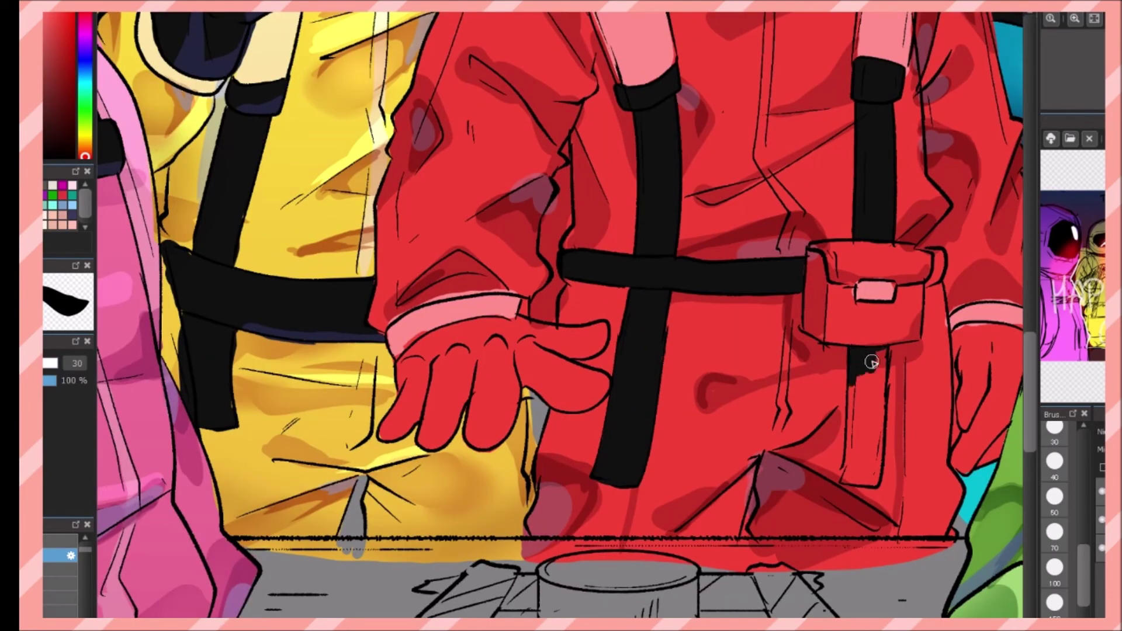
pyautogui.moveTo(860, 371); pyautogui.dragTo(876, 482)
# - Paint both of the red astronaut's gloves black
pyautogui.moveTo(502, 330); pyautogui.dragTo(398, 421)
pyautogui.moveTo(380, 362); pyautogui.dragTo(467, 444)
pyautogui.moveTo(497, 333)
pyautogui.mouseDown()
pyautogui.moveTo(478, 404)
pyautogui.moveTo(604, 351)
pyautogui.mouseUp()
pyautogui.moveTo(1034, 329); pyautogui.dragTo(918, 291)
pyautogui.moveTo(918, 291)
pyautogui.mouseDown()
pyautogui.moveTo(845, 430)
pyautogui.moveTo(876, 380)
pyautogui.mouseUp()
# - Paint the red astronaut's front zipper pale pink and add light red highlights to the helmet and sleeves
pyautogui.scroll(5, 526, 312)
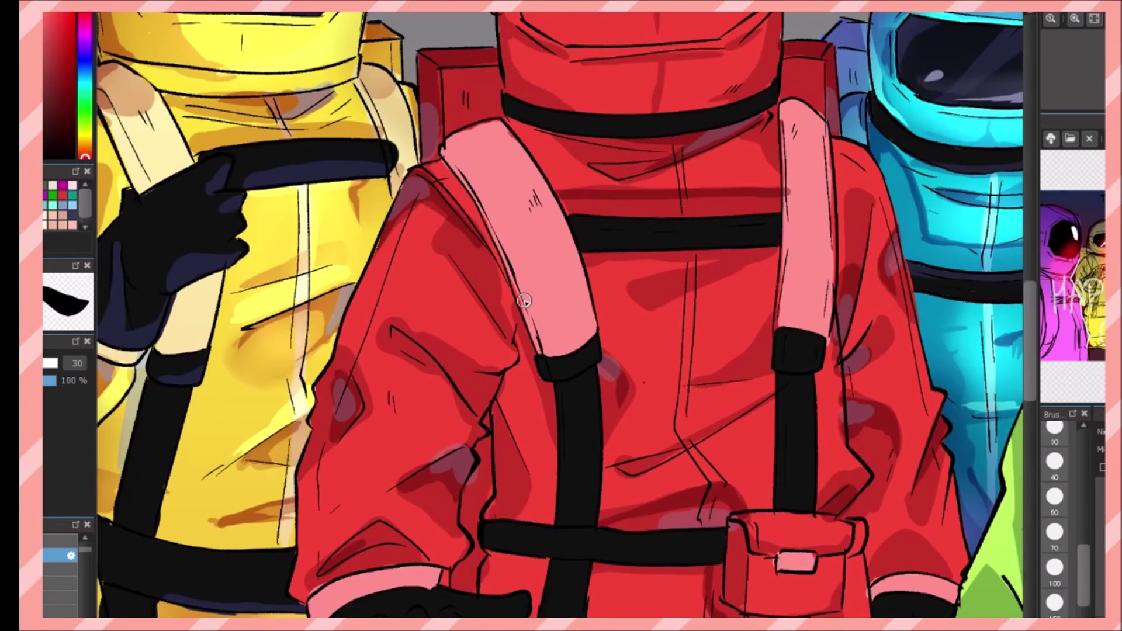
pyautogui.moveTo(826, 147); pyautogui.dragTo(828, 281)
pyautogui.moveTo(680, 136); pyautogui.dragTo(710, 483)
pyautogui.scroll(-5, 695, 350)
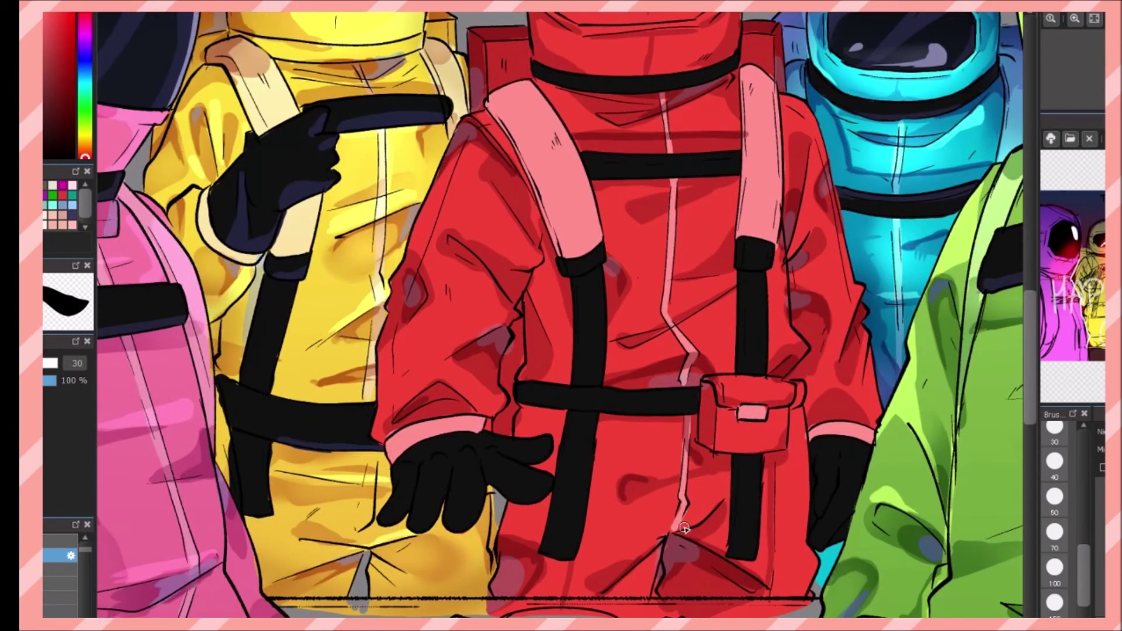
pyautogui.moveTo(576, 123); pyautogui.dragTo(623, 130)
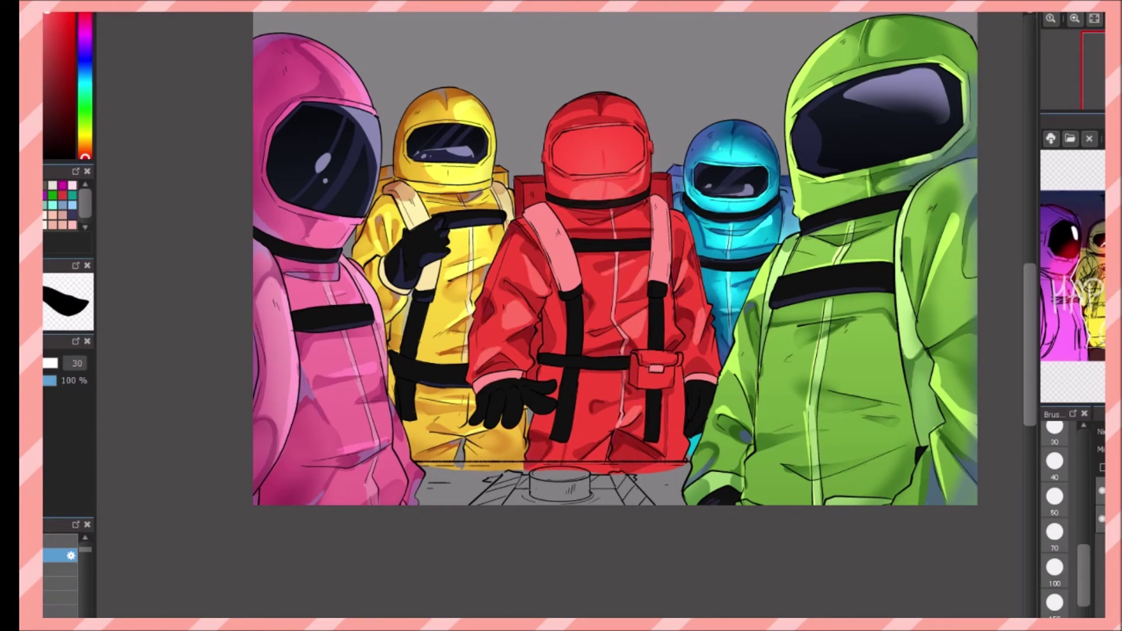
# - Shade the red astronaut's shoulder straps in dusky pink and add navy tones to the black straps and gloves
pyautogui.press('e')
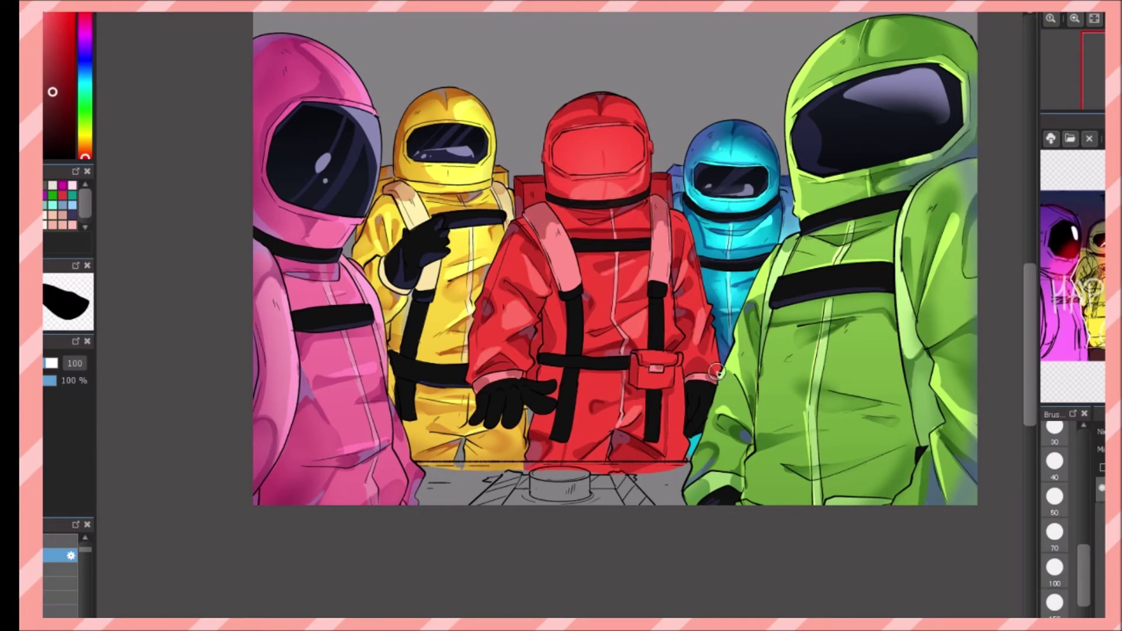
pyautogui.press('x')
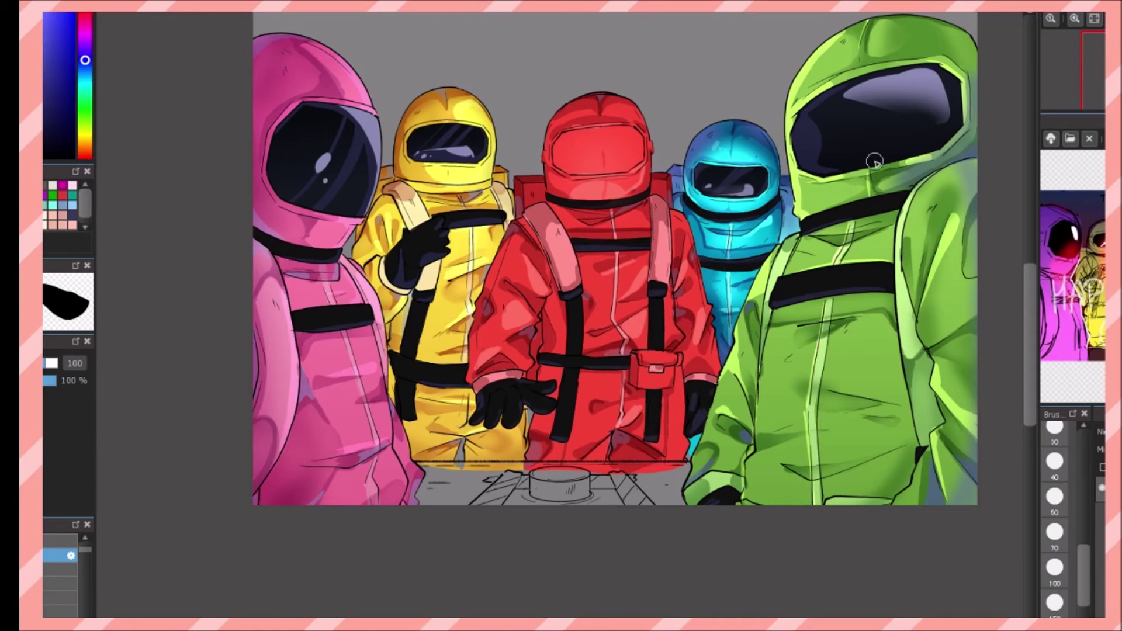
pyautogui.hotkey('ctrl', '+')
pyautogui.press('b')
pyautogui.moveTo(816, 192)
pyautogui.mouseDown()
pyautogui.moveTo(864, 309)
pyautogui.moveTo(801, 368)
pyautogui.moveTo(545, 215)
pyautogui.moveTo(508, 344)
pyautogui.mouseUp()
# - Fill the red astronaut's visor near-black and paint diagonal navy bands and pale violet reflections on the glass
pyautogui.press('g')
pyautogui.click(593, 230)
pyautogui.hotkey('ctrl', '-')
pyautogui.moveTo(636, 309); pyautogui.dragTo(639, 249)
pyautogui.moveTo(547, 338)
pyautogui.mouseDown()
pyautogui.moveTo(559, 323)
pyautogui.moveTo(736, 356)
pyautogui.mouseUp()
pyautogui.moveTo(585, 328); pyautogui.dragTo(639, 230)
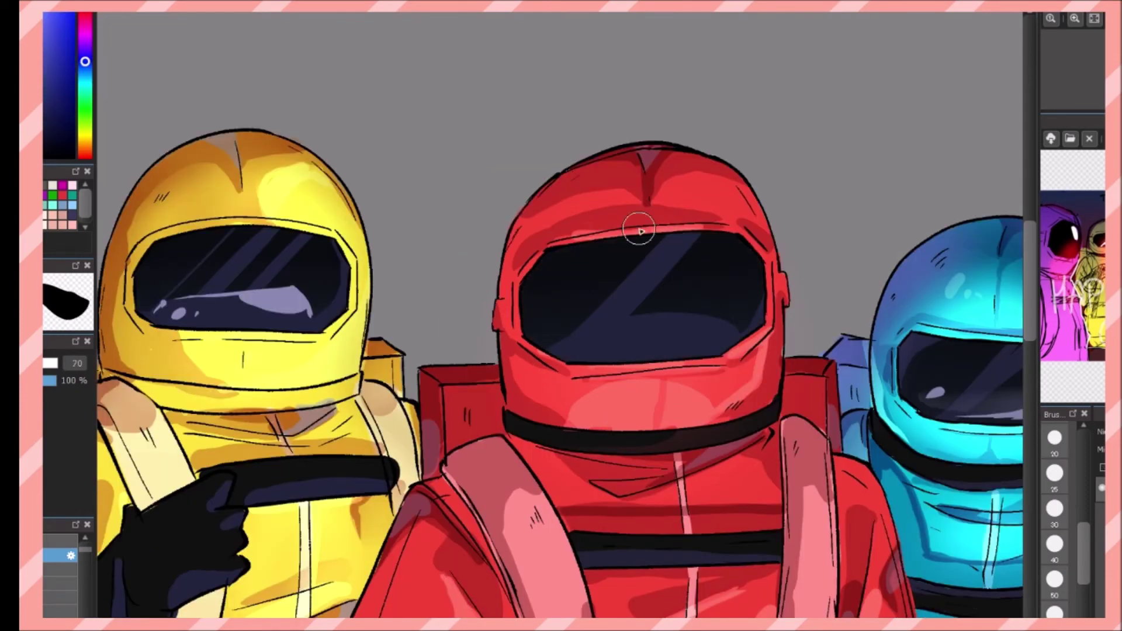
pyautogui.moveTo(549, 327); pyautogui.dragTo(654, 213)
pyautogui.moveTo(654, 287); pyautogui.dragTo(728, 325)
pyautogui.hotkey('ctrl', '-')
pyautogui.hotkey('ctrl', '-')
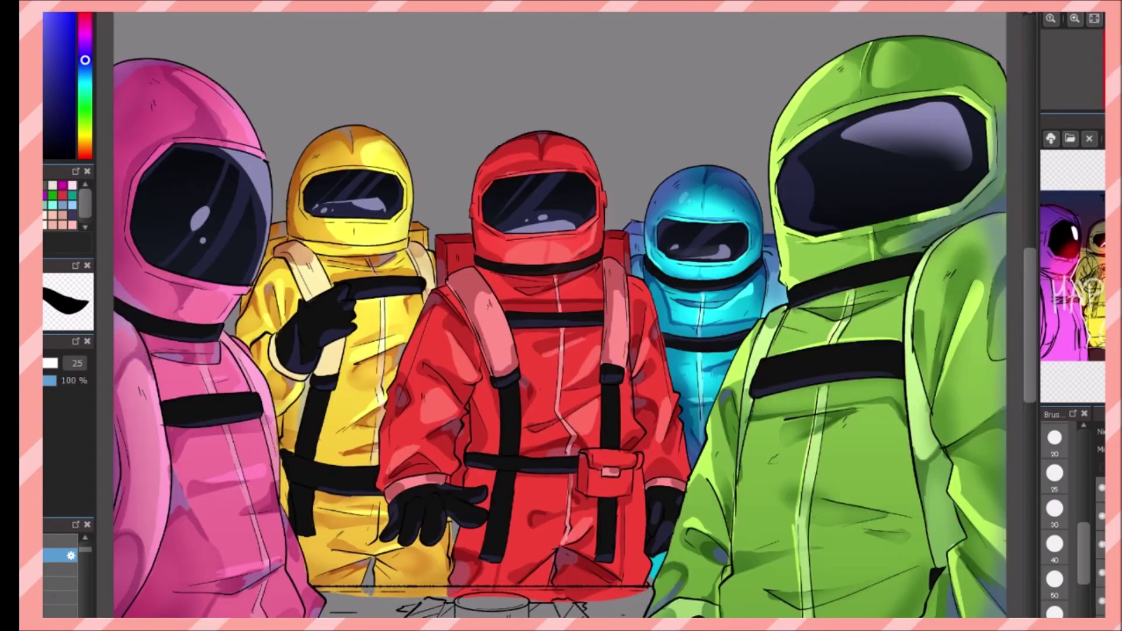
# - Fill the table dark reddish brown, erase the overflow along its back edge, and shade its surface
pyautogui.scroll(-1, 288, 608)
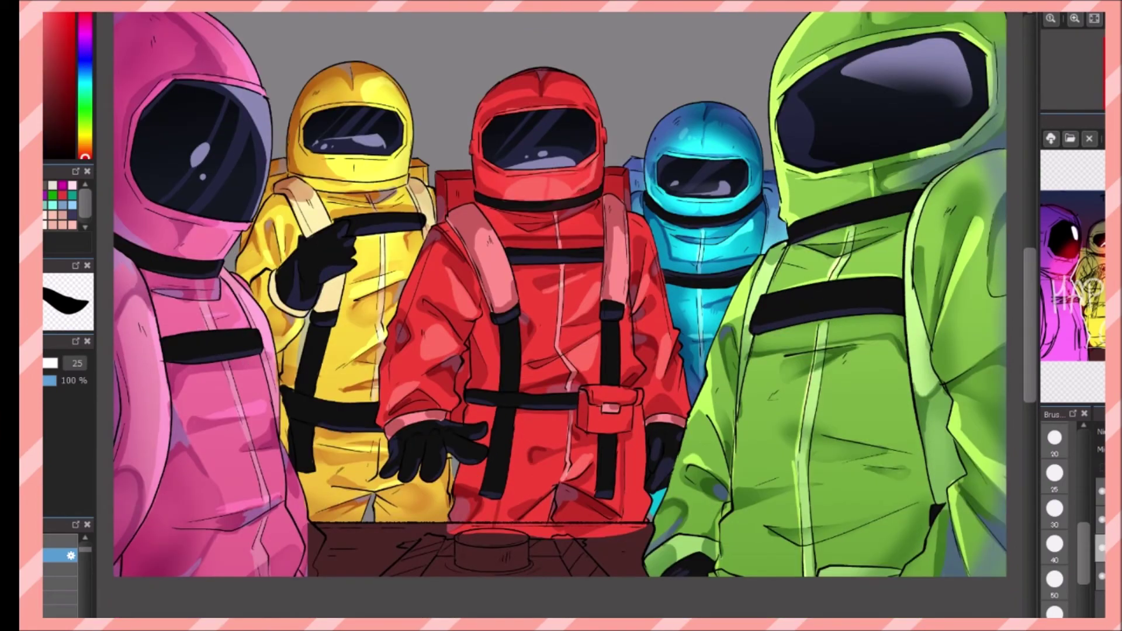
pyautogui.moveTo(310, 526); pyautogui.dragTo(315, 579)
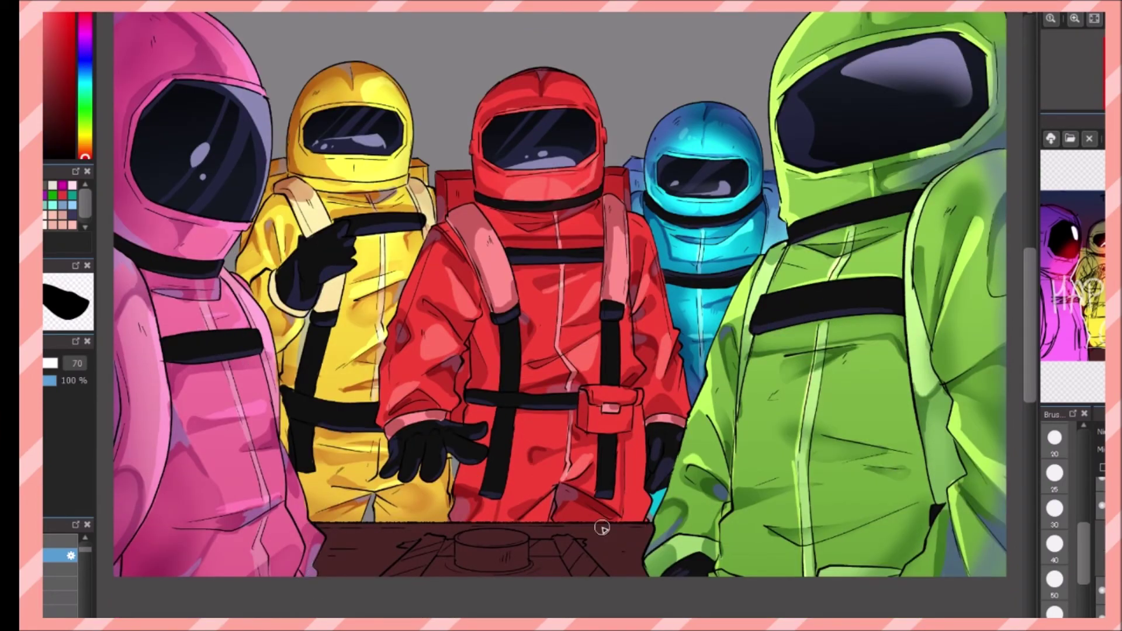
pyautogui.press('e')
pyautogui.moveTo(709, 562); pyautogui.dragTo(326, 591)
pyautogui.moveTo(375, 545); pyautogui.dragTo(585, 543)
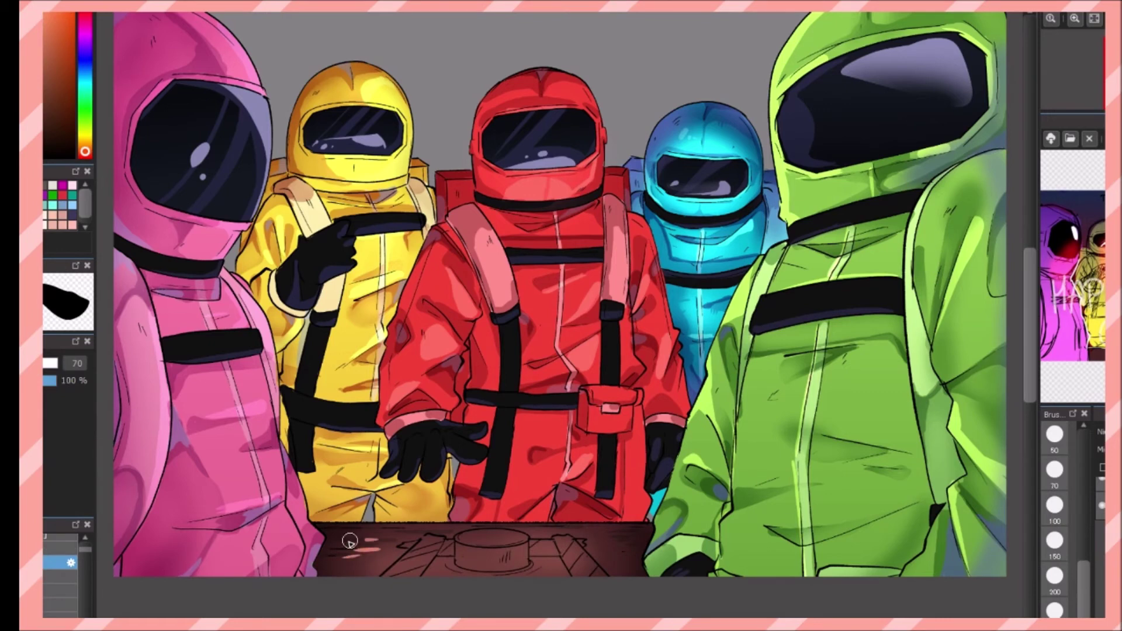
# - Add light scratch marks to the table and paint the emergency button red on a grey metallic base
pyautogui.press('e')
pyautogui.moveTo(420, 561)
pyautogui.mouseDown()
pyautogui.moveTo(555, 561)
pyautogui.moveTo(408, 567)
pyautogui.mouseUp()
pyautogui.moveTo(485, 569); pyautogui.dragTo(567, 561)
pyautogui.moveTo(409, 569)
pyautogui.mouseDown()
pyautogui.moveTo(555, 552)
pyautogui.moveTo(461, 536)
pyautogui.moveTo(520, 563)
pyautogui.mouseUp()
pyautogui.moveTo(461, 540); pyautogui.dragTo(520, 561)
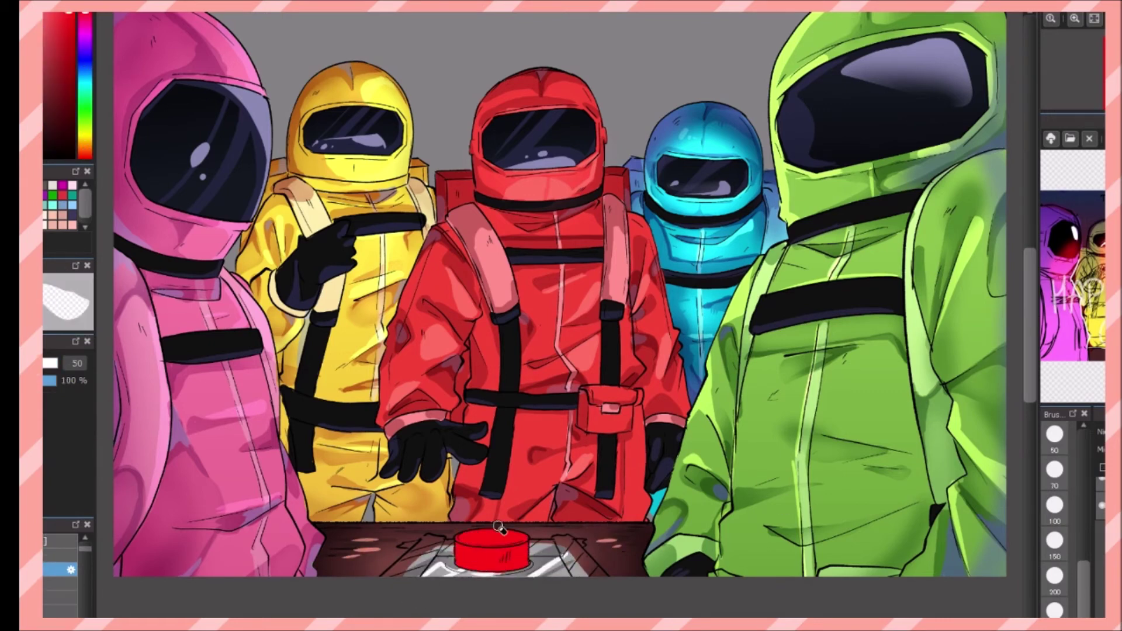
# - Paint yellow and black hazard stripes on the panels flanking the emergency button
pyautogui.moveTo(561, 549); pyautogui.dragTo(400, 546)
pyautogui.moveTo(607, 540)
pyautogui.mouseDown()
pyautogui.moveTo(561, 581)
pyautogui.moveTo(570, 575)
pyautogui.mouseUp()
pyautogui.moveTo(570, 537); pyautogui.dragTo(555, 555)
pyautogui.moveTo(447, 523); pyautogui.dragTo(436, 558)
pyautogui.moveTo(429, 544); pyautogui.dragTo(403, 576)
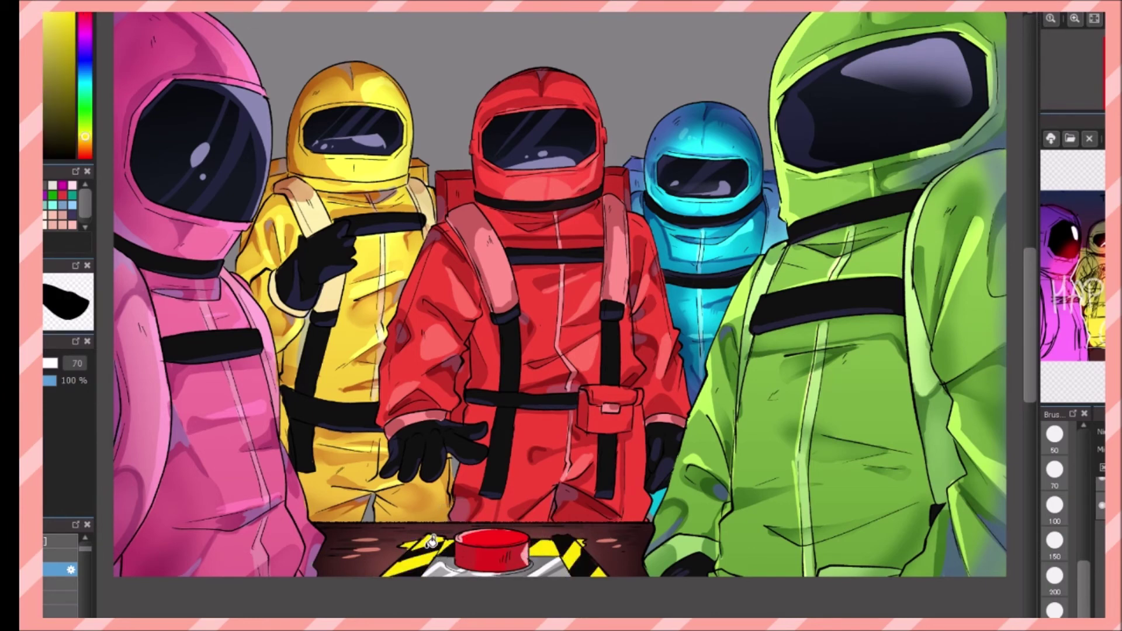
# - Choose a strong red and paint a red glow across the background behind the astronauts
pyautogui.hotkey('ctrl', '-')
pyautogui.hotkey('ctrl', '-')
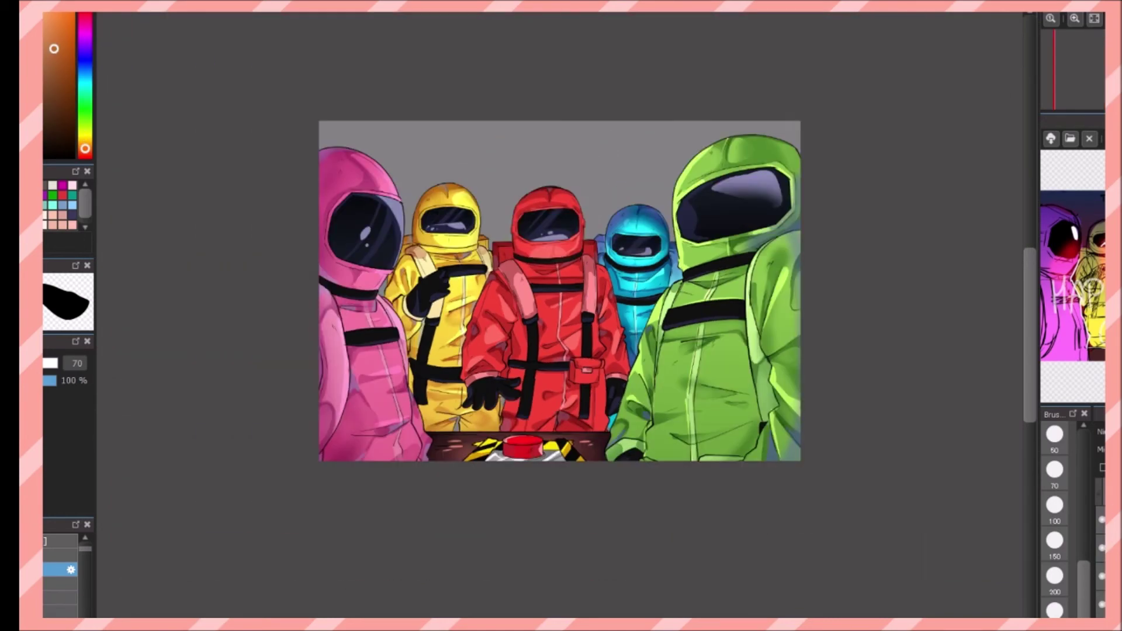
pyautogui.click(85, 24)
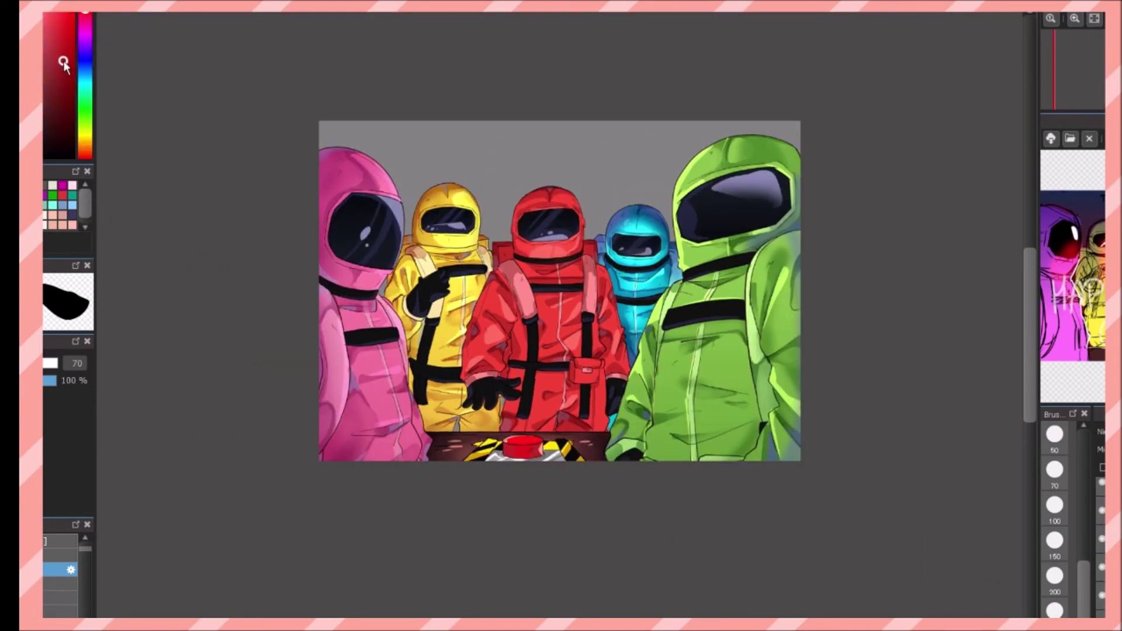
pyautogui.click(72, 51)
pyautogui.moveTo(567, 349); pyautogui.dragTo(574, 478)
pyautogui.moveTo(576, 528); pyautogui.dragTo(565, 455)
# - Darken the scene with dark navy and airbrush red light over the astronauts with a size 400 brush at 20% opacity
pyautogui.click(85, 67)
pyautogui.click(60, 126)
pyautogui.hotkey('ctrl', 'd')
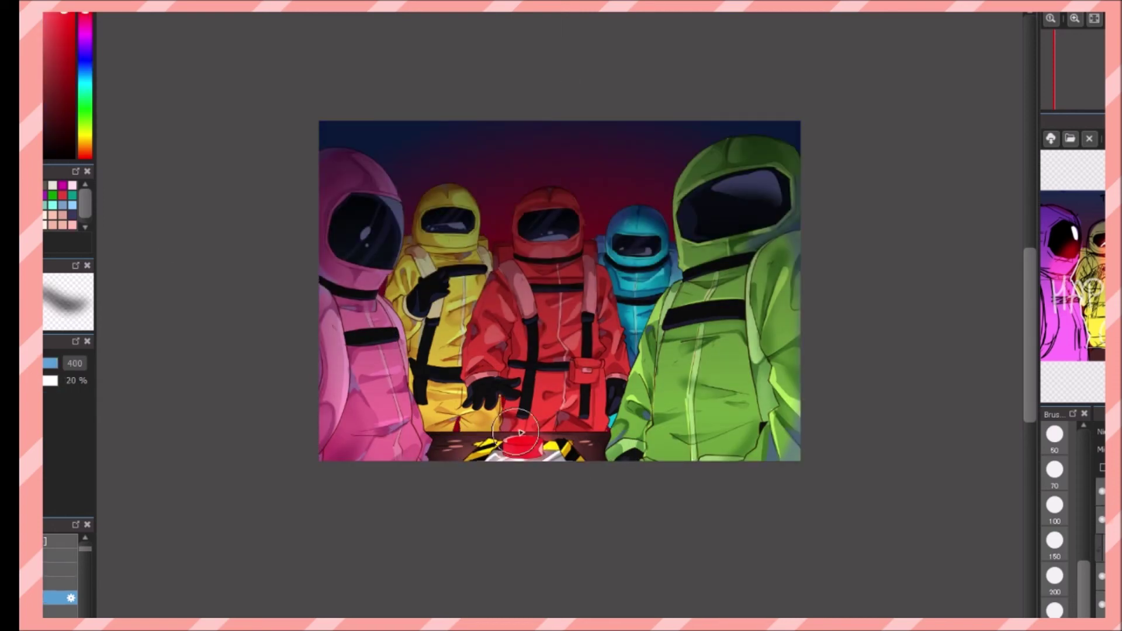
pyautogui.moveTo(549, 257); pyautogui.dragTo(500, 223)
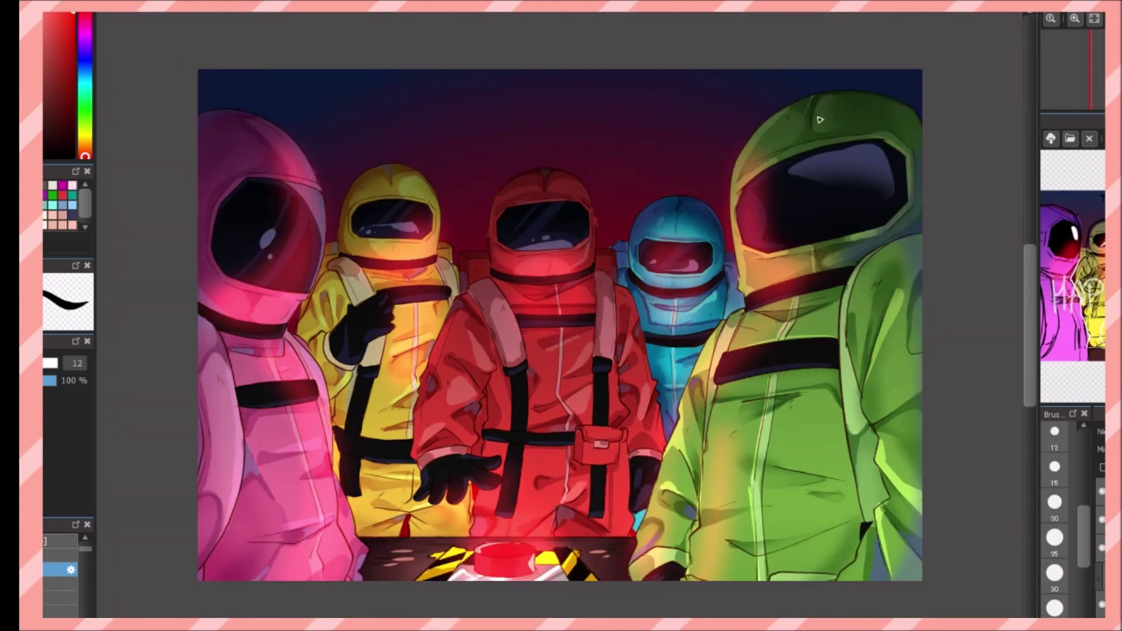
pyautogui.moveTo(256, 114); pyautogui.dragTo(321, 181)
pyautogui.moveTo(233, 350); pyautogui.dragTo(227, 416)
pyautogui.hotkey('ctrl', '+')
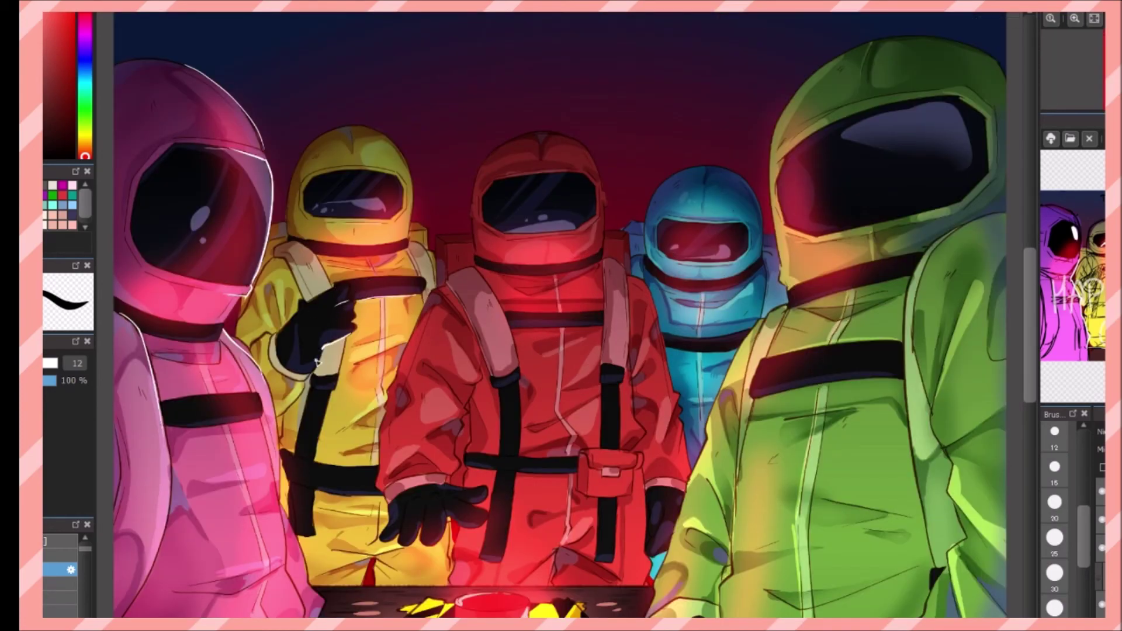
pyautogui.hotkey('ctrl', 'z')
pyautogui.hotkey('ctrl', 'z')
# - Draw white rim light along the red astronaut's shoulders and sleeves, the foreground suits' inner edges and the table edge with a size 12 brush
pyautogui.moveTo(436, 239)
pyautogui.mouseDown()
pyautogui.moveTo(395, 382)
pyautogui.moveTo(396, 502)
pyautogui.moveTo(456, 258)
pyautogui.mouseUp()
pyautogui.moveTo(631, 265)
pyautogui.mouseDown()
pyautogui.moveTo(667, 350)
pyautogui.moveTo(692, 473)
pyautogui.mouseUp()
pyautogui.moveTo(786, 306)
pyautogui.mouseDown()
pyautogui.moveTo(759, 327)
pyautogui.moveTo(657, 584)
pyautogui.mouseUp()
pyautogui.moveTo(239, 342)
pyautogui.mouseDown()
pyautogui.moveTo(309, 583)
pyautogui.moveTo(653, 583)
pyautogui.mouseUp()
# - Add short white rim accents to the red astronaut's buckles and visor and to the green and pink astronauts' helmet, straps and sleeves
pyautogui.moveTo(498, 387); pyautogui.dragTo(520, 378)
pyautogui.moveTo(599, 382); pyautogui.dragTo(617, 385)
pyautogui.moveTo(537, 229); pyautogui.dragTo(576, 231)
pyautogui.moveTo(809, 234); pyautogui.dragTo(869, 228)
pyautogui.moveTo(813, 386); pyautogui.dragTo(746, 398)
pyautogui.moveTo(660, 344); pyautogui.dragTo(695, 349)
pyautogui.moveTo(171, 424); pyautogui.dragTo(140, 584)
pyautogui.moveTo(747, 374); pyautogui.dragTo(732, 451)
pyautogui.moveTo(785, 134); pyautogui.dragTo(775, 292)
pyautogui.moveTo(845, 286); pyautogui.dragTo(795, 297)
pyautogui.hotkey('ctrl', '0')
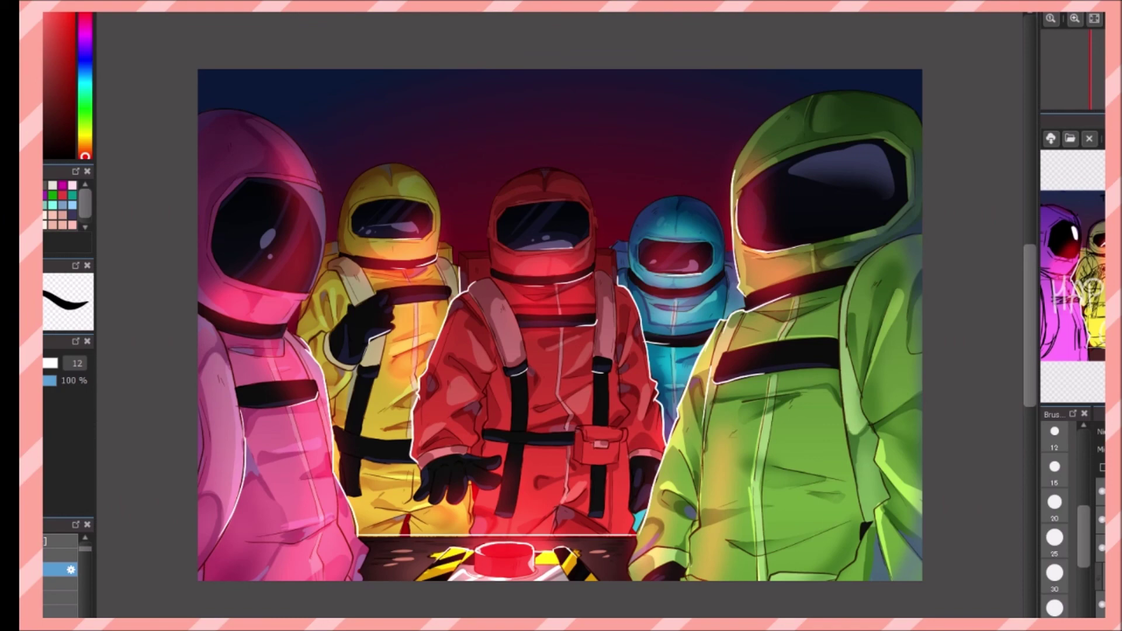
pyautogui.hotkey('ctrl', '-')
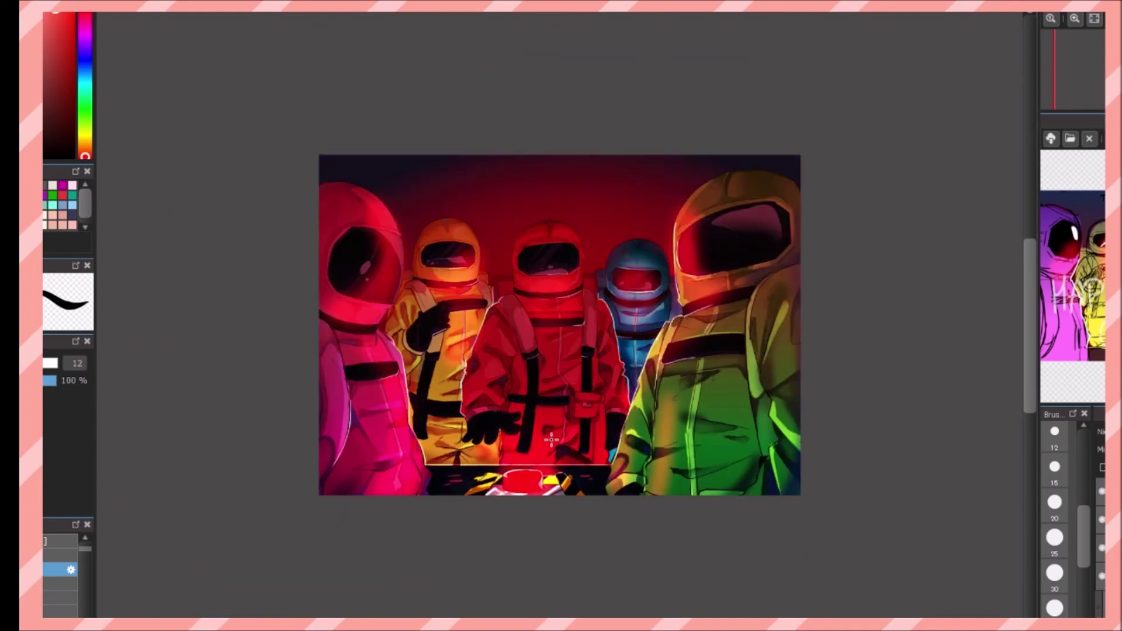